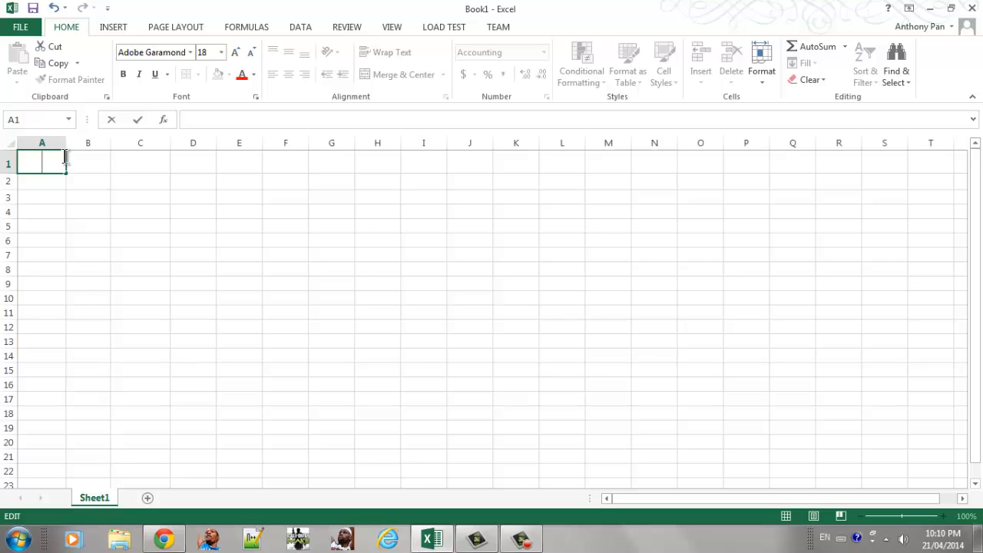
# Step: Enter the text "aefer" in cell A1
pyautogui.click(42, 195)
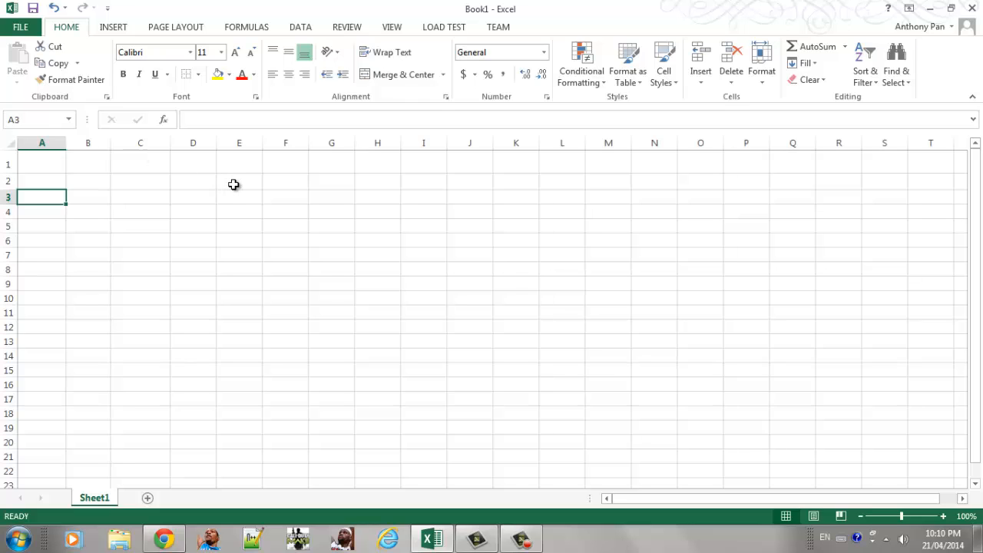
pyautogui.moveTo(27, 158); pyautogui.dragTo(548, 321)
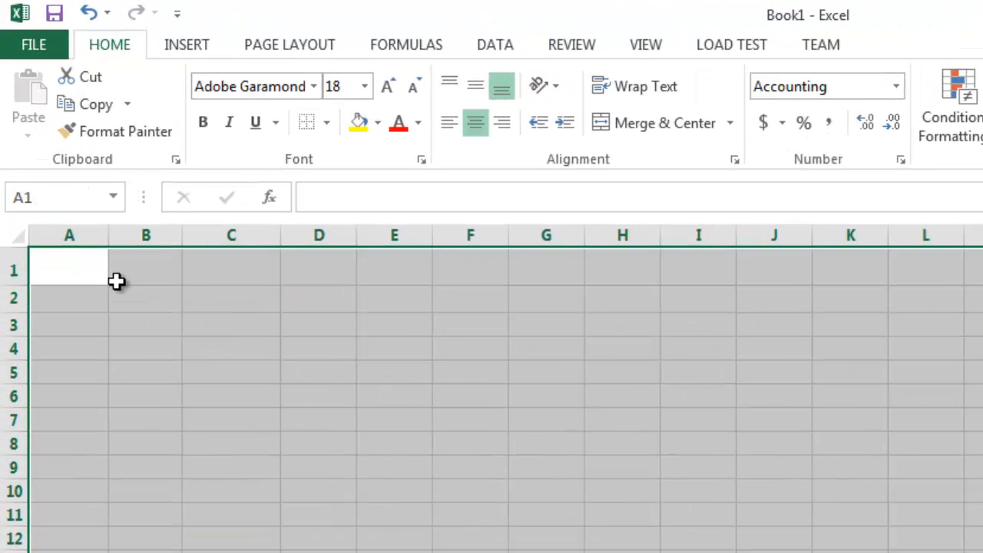
pyautogui.doubleClick(82, 266)
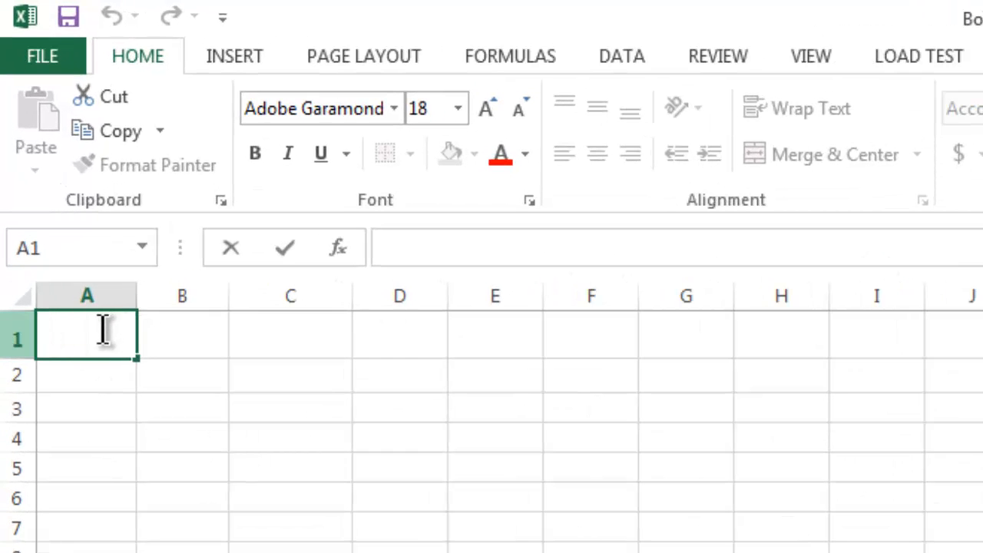
pyautogui.write('aefer')
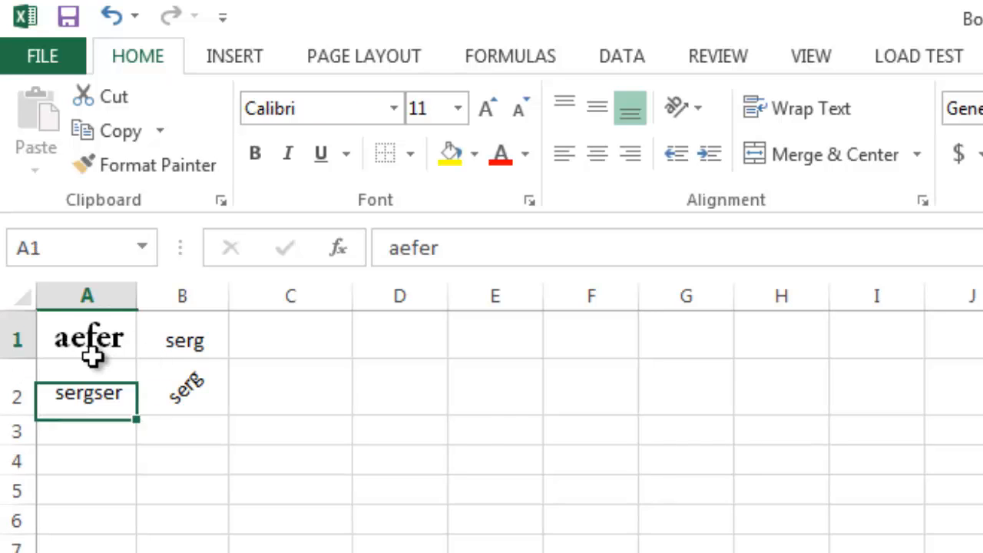
# Step: Format the text in cell A1 as bold, italic and underlined
pyautogui.click(98, 342)
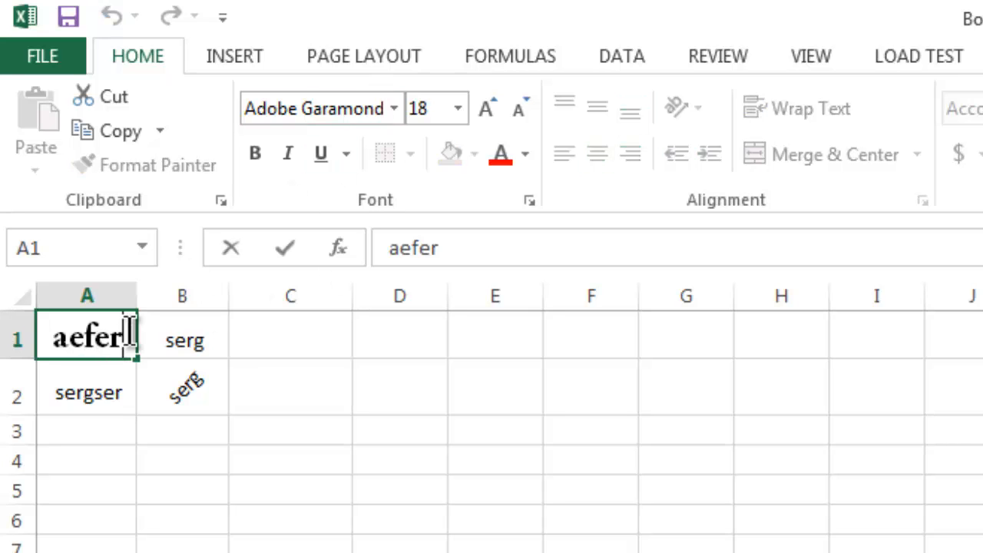
pyautogui.click(393, 108)
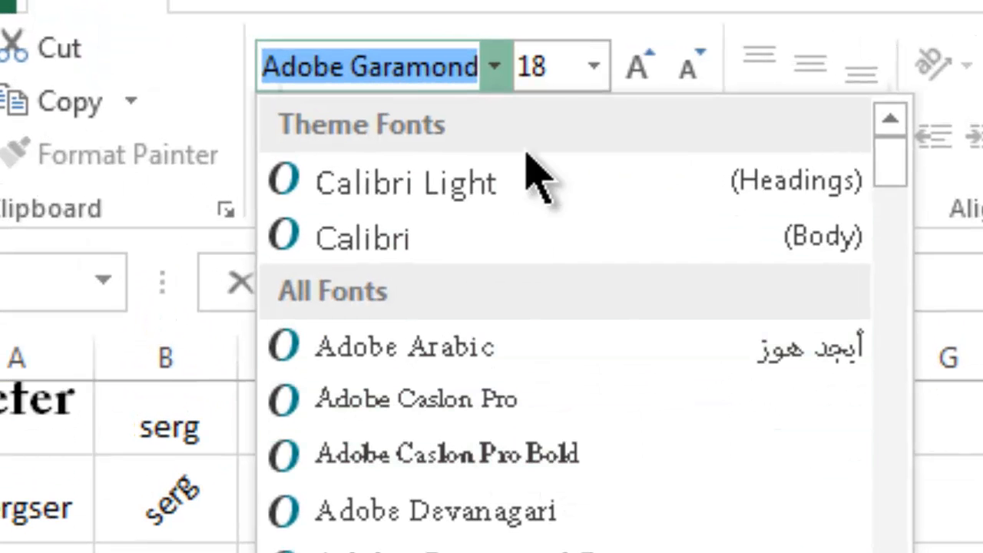
pyautogui.click(599, 64)
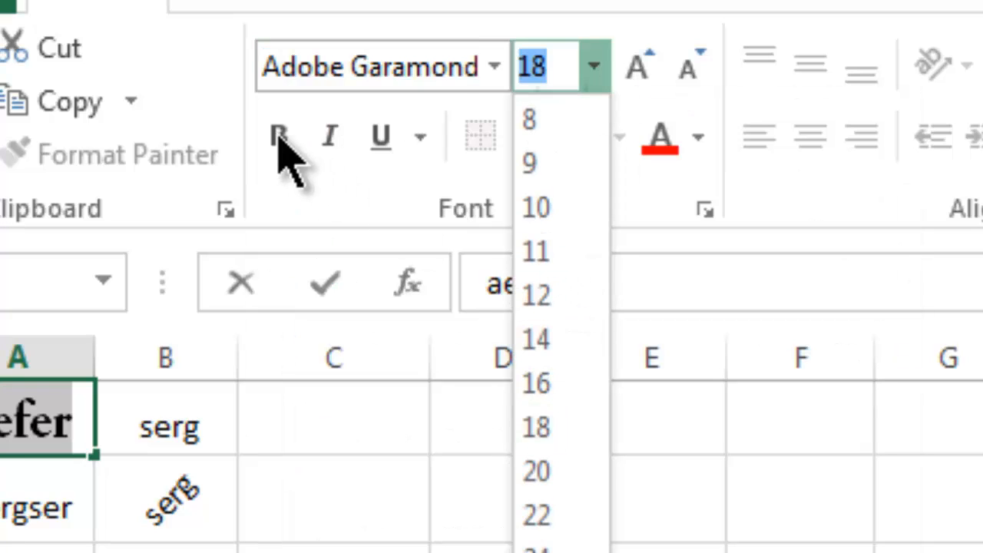
pyautogui.click(279, 134)
pyautogui.click(278, 134)
pyautogui.click(347, 138)
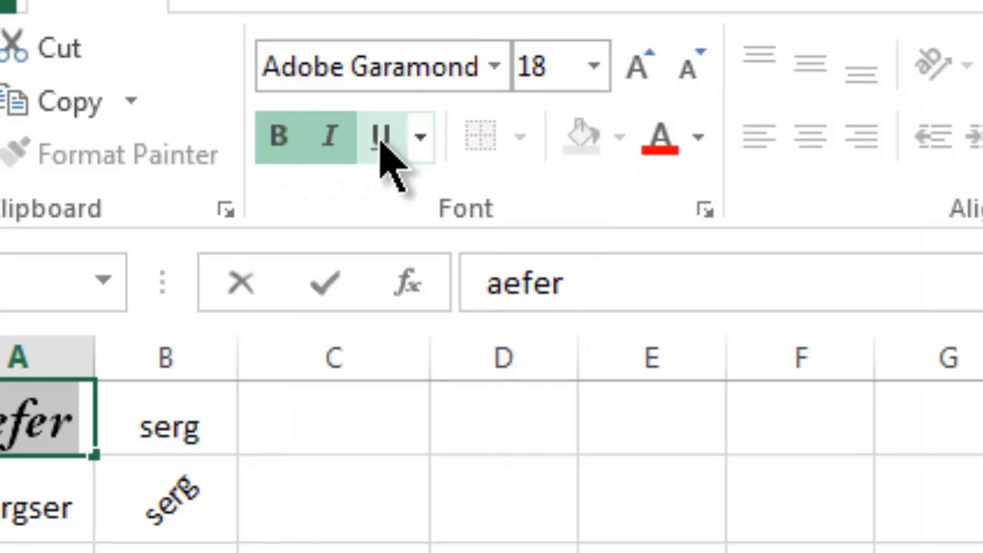
pyautogui.click(379, 138)
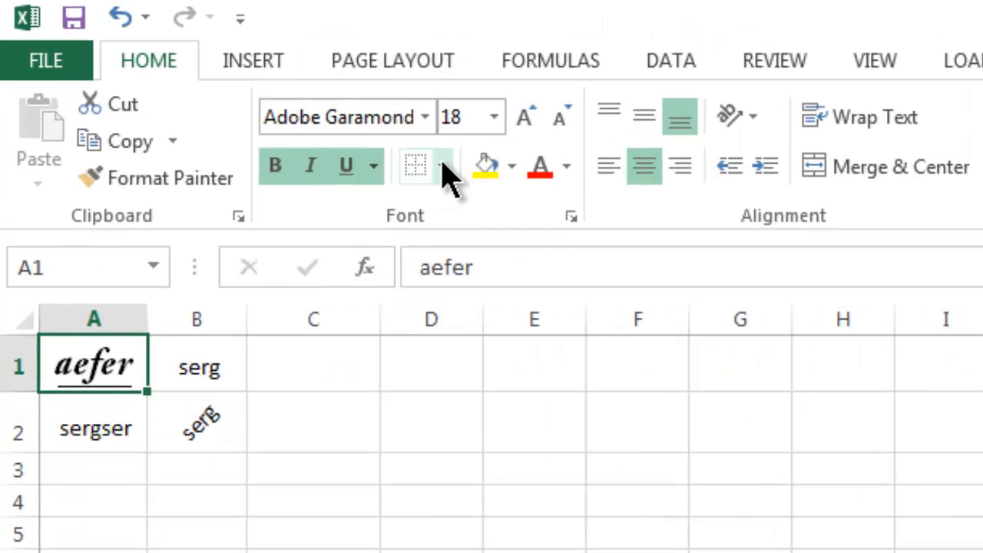
# Step: Apply a Thick Box Border to cell A1
pyautogui.click(444, 167)
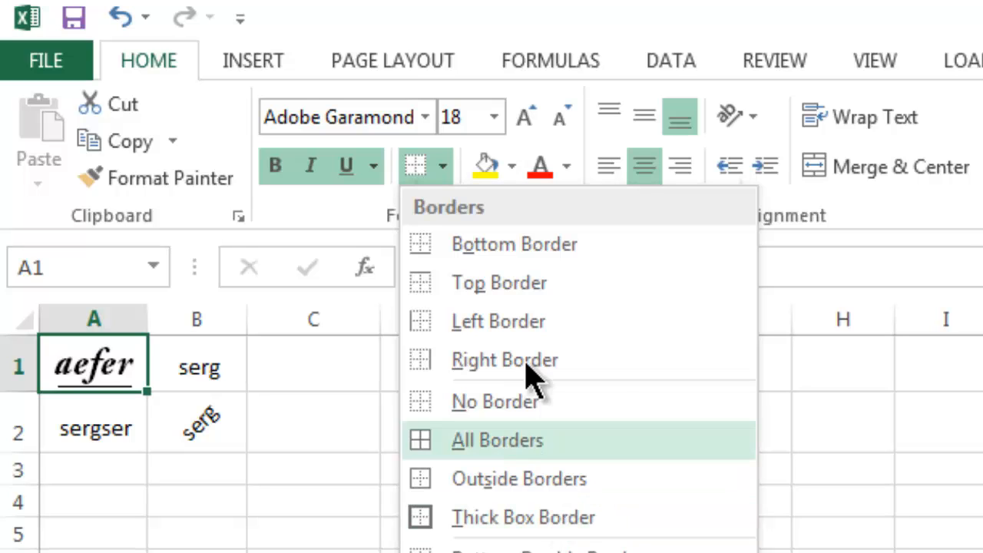
pyautogui.click(551, 522)
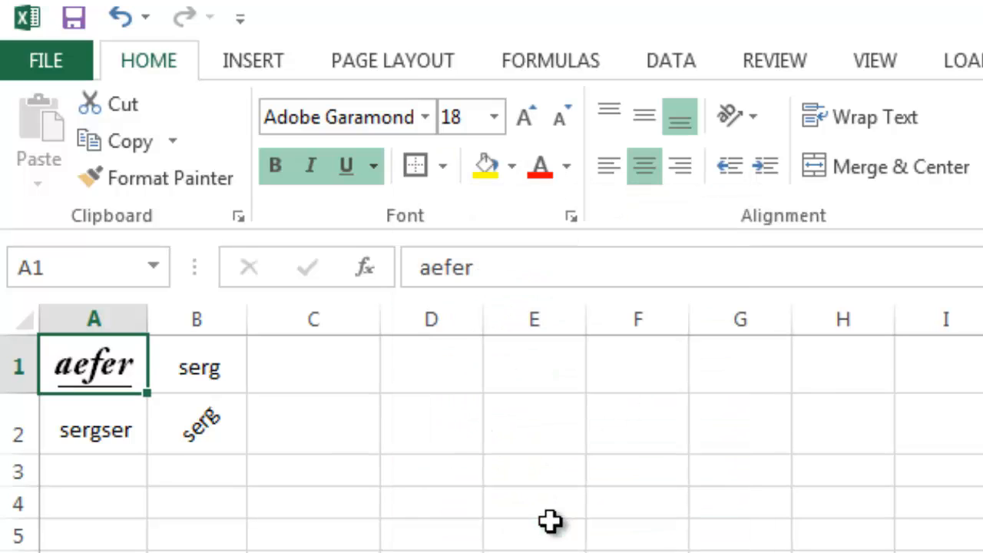
pyautogui.click(265, 463)
# Step: Align the text in cell A1 to the top of the cell and angle it clockwise
pyautogui.click(86, 371)
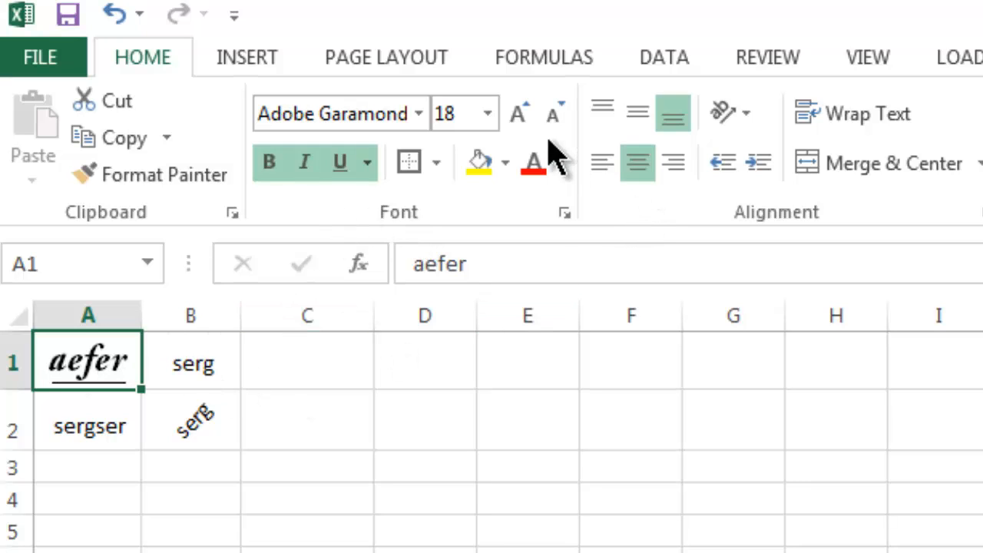
pyautogui.click(645, 112)
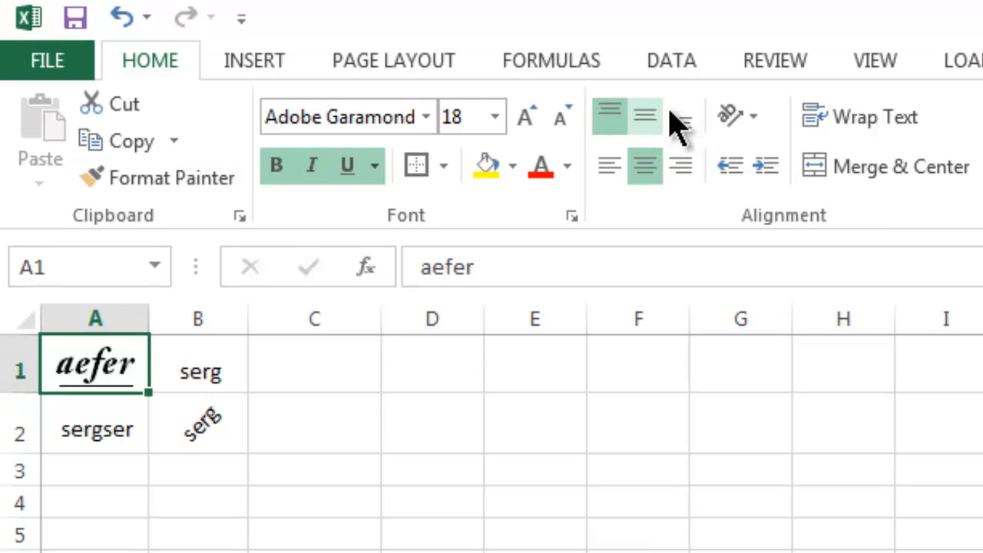
pyautogui.click(752, 116)
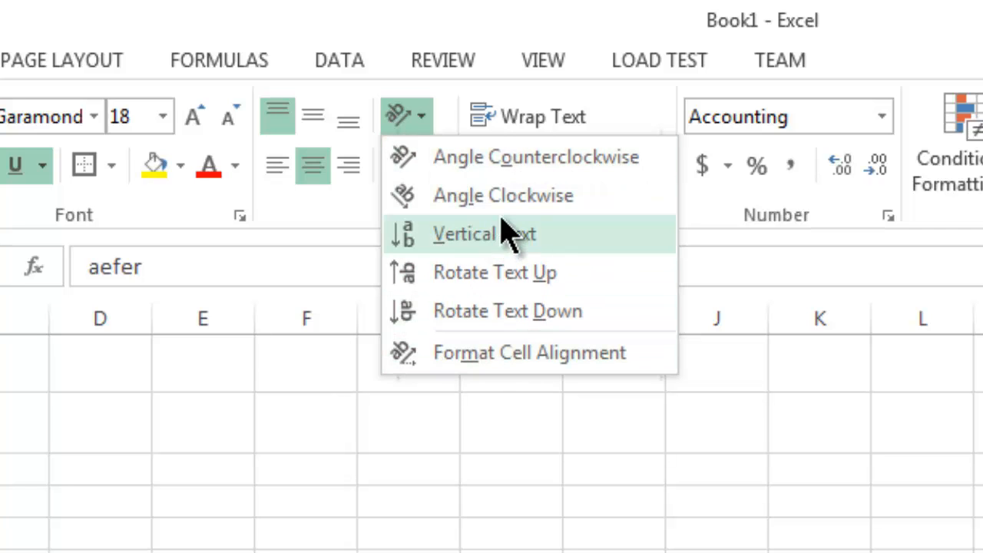
pyautogui.click(520, 196)
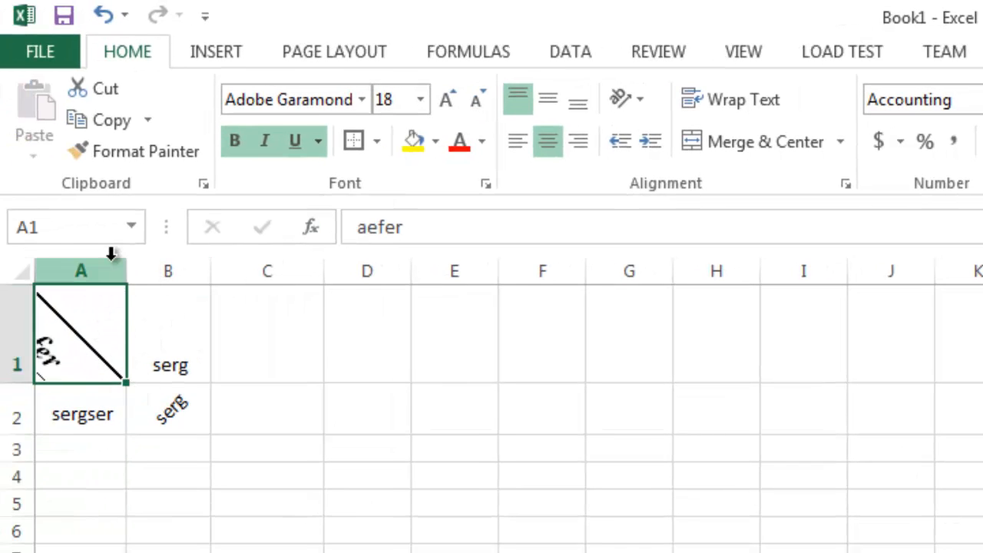
pyautogui.press('F2')
pyautogui.doubleClick(141, 175)
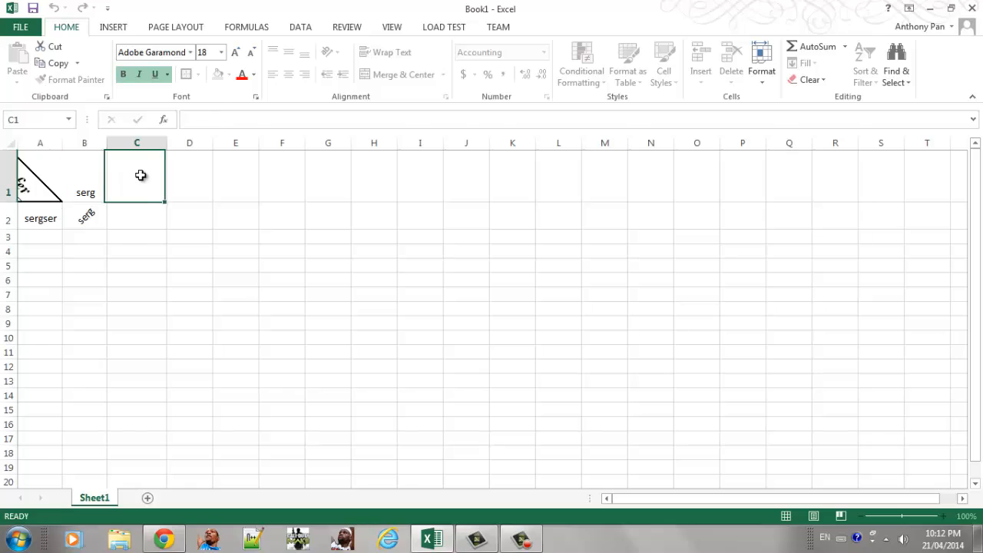
pyautogui.click(10, 175)
pyautogui.click(36, 171)
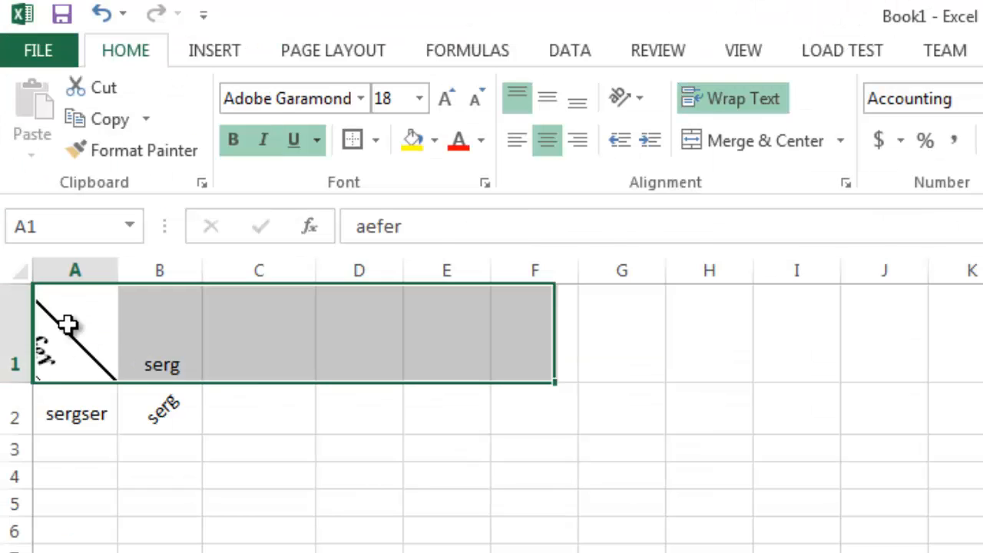
pyautogui.doubleClick(68, 325)
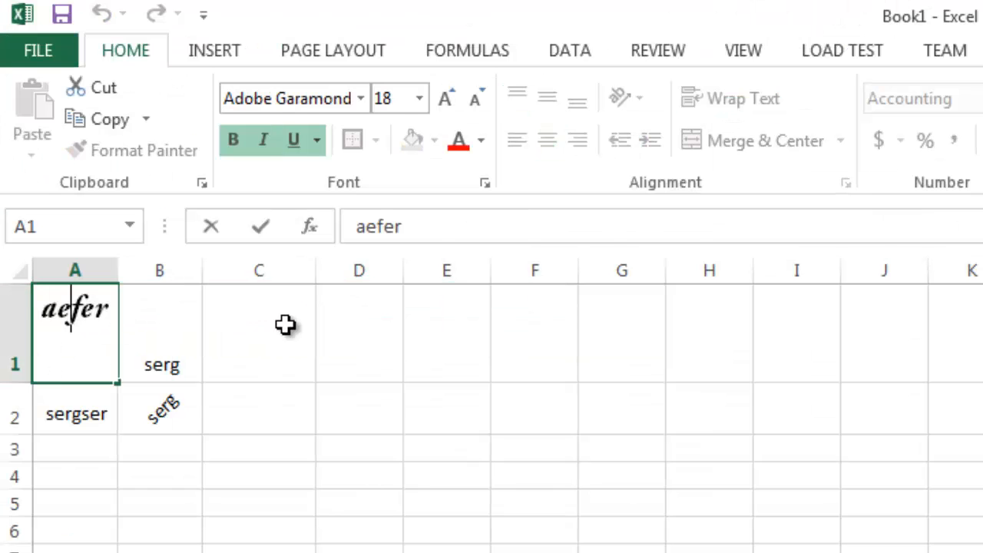
pyautogui.doubleClick(248, 324)
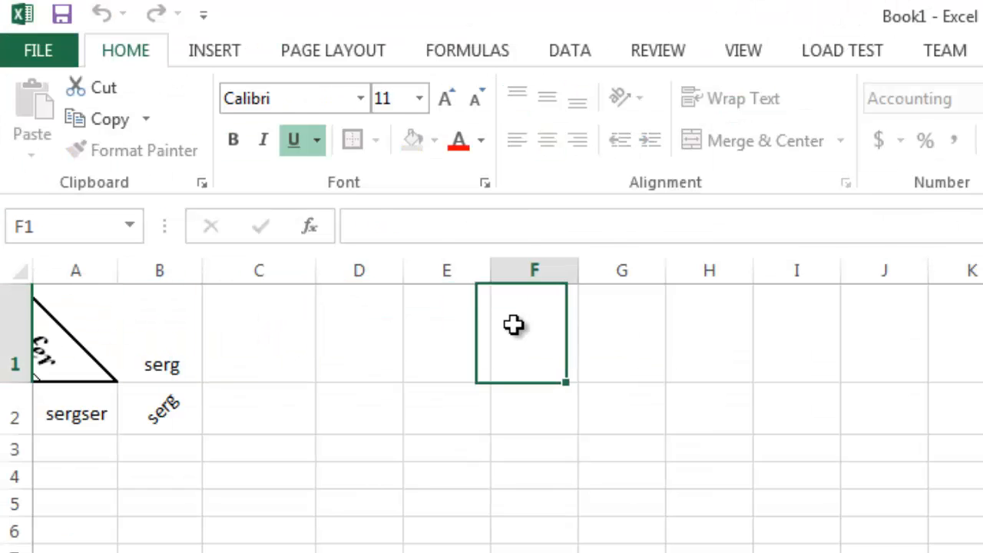
pyautogui.doubleClick(511, 325)
# Step: Enter the long text "awefffffffffffffawefwaewafaef" in cell D1 and fit the width of column D to it
pyautogui.click(355, 318)
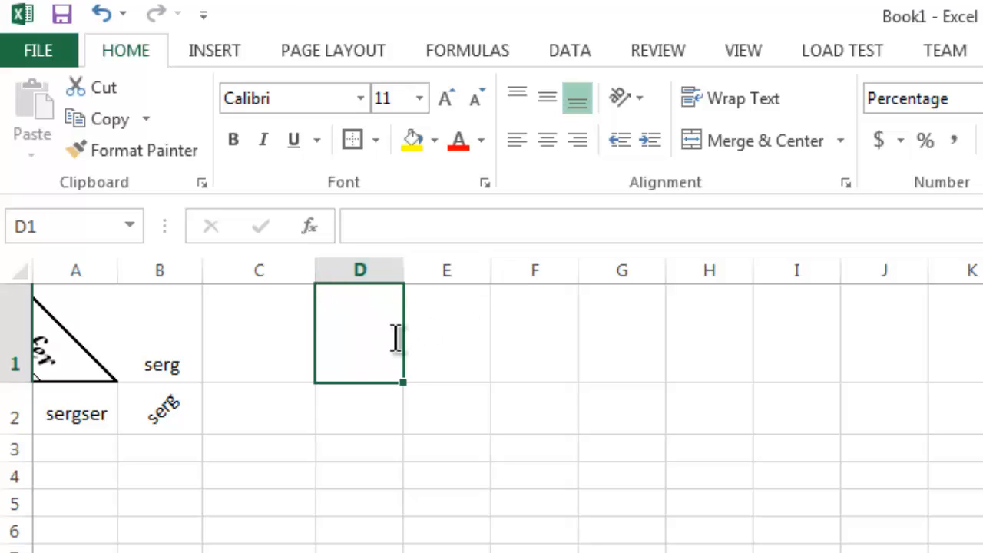
pyautogui.write('awefffffffffffffawefwaewafaef')
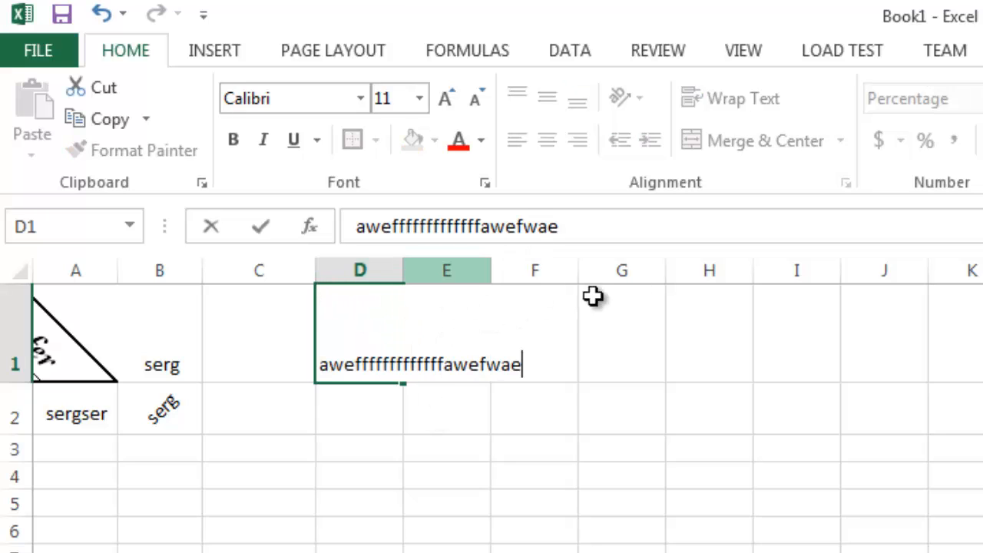
pyautogui.hotkey('ctrl', 'Return')
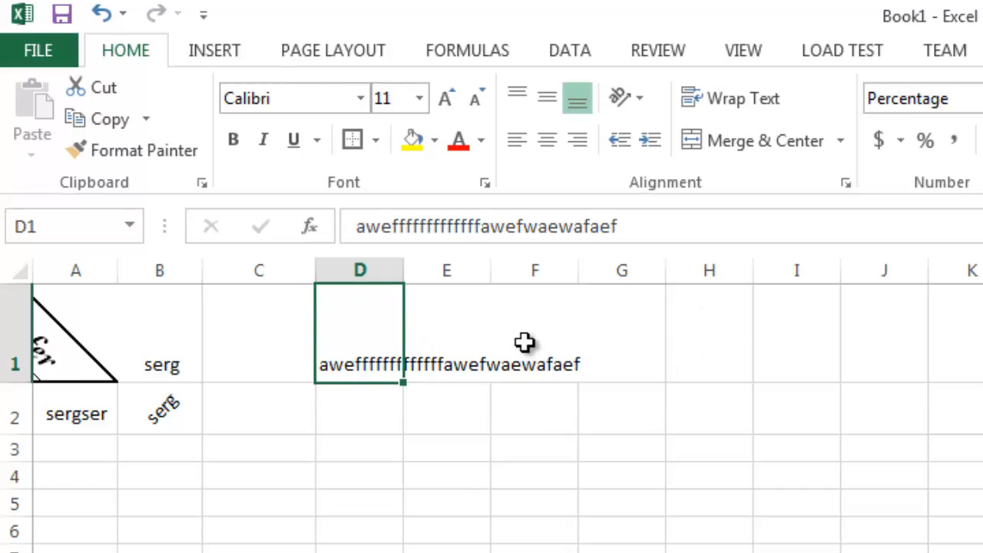
pyautogui.click(384, 485)
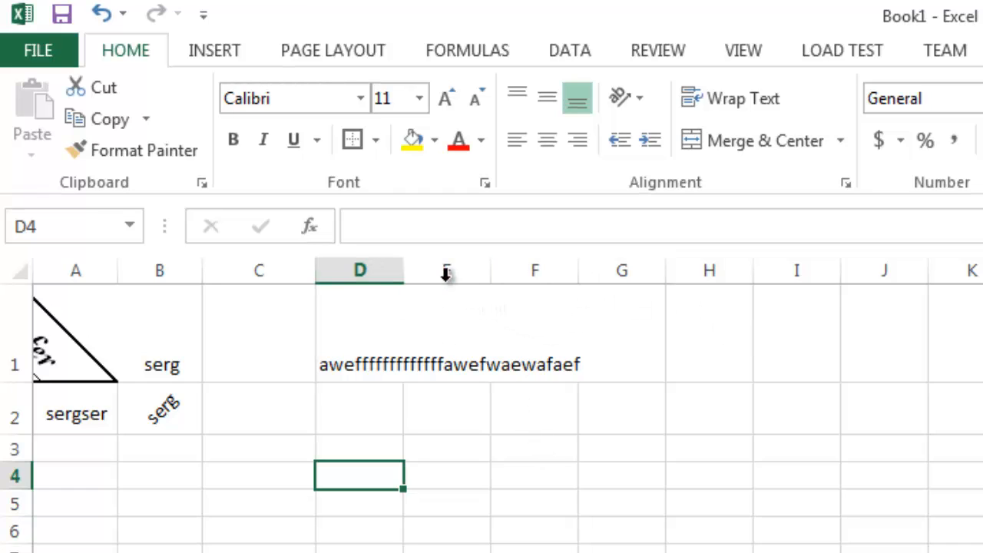
pyautogui.doubleClick(398, 270)
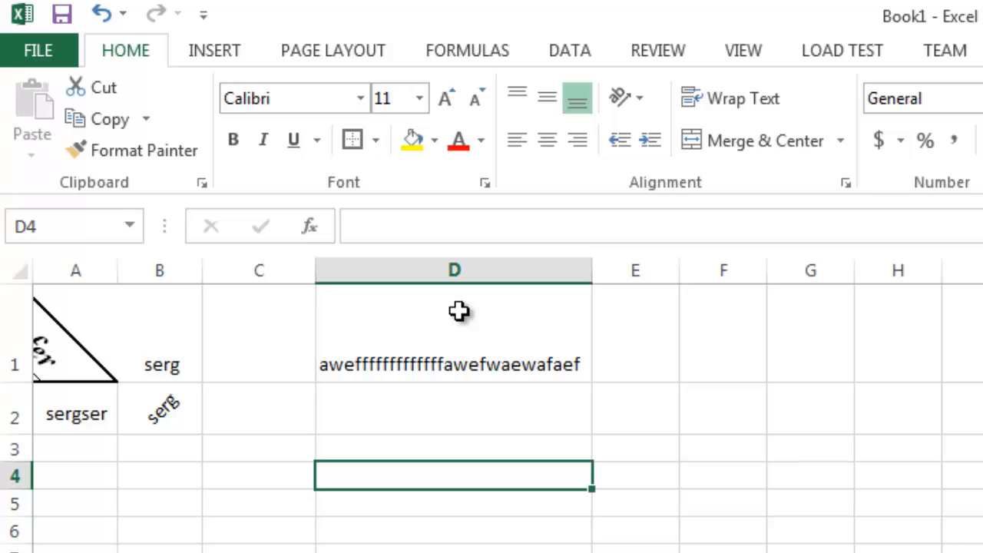
# Step: Enter the text "awefawefawefawfygdrthdrthsrr" in cell E1 and turn on Wrap Text for that cell
pyautogui.doubleClick(654, 321)
pyautogui.write('awefawe')
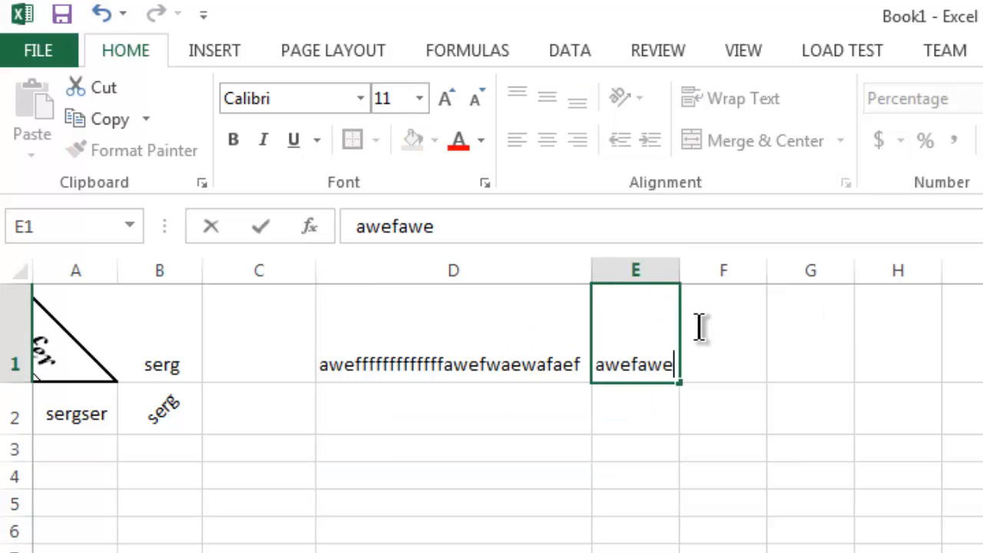
pyautogui.write('fawefawfygdrthdrthsrr')
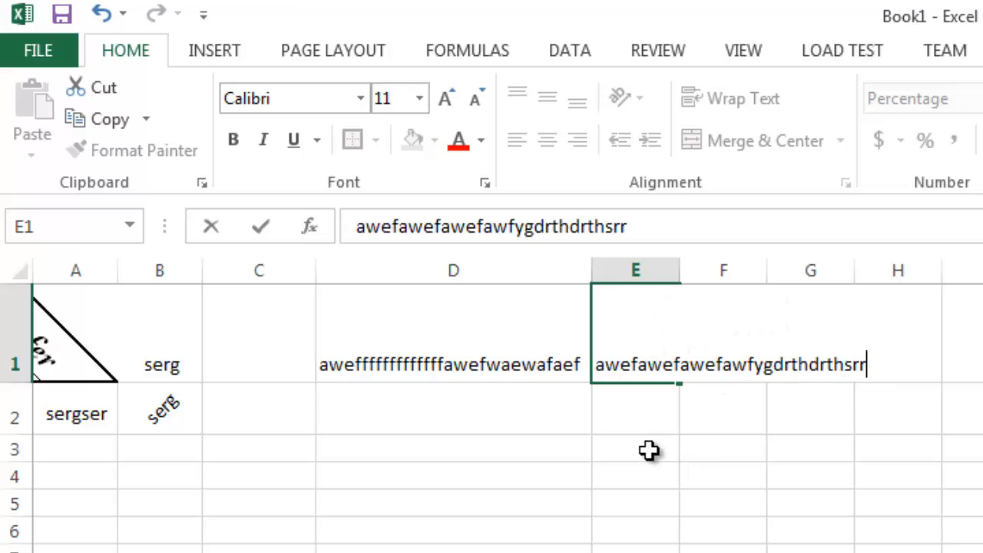
pyautogui.press('Return')
pyautogui.click(669, 324)
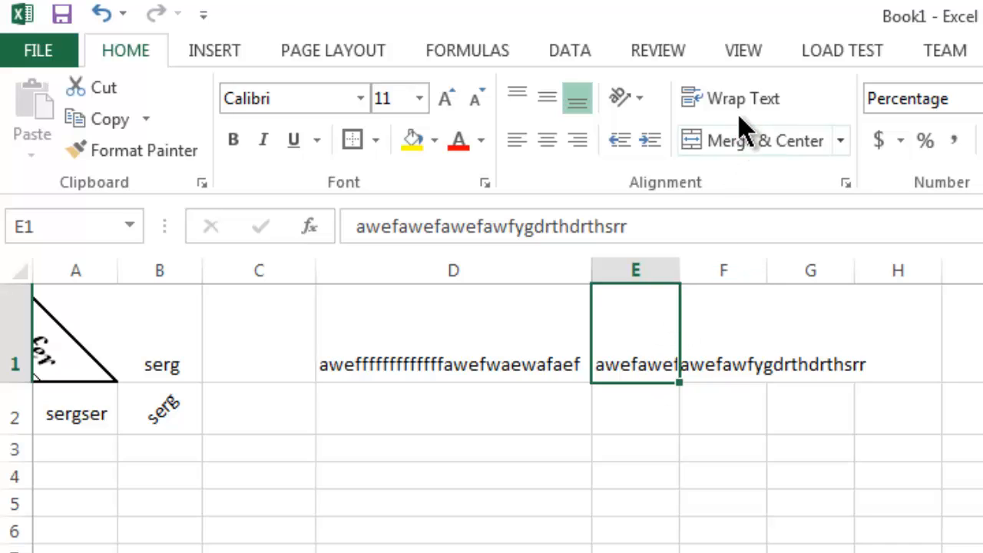
pyautogui.click(764, 100)
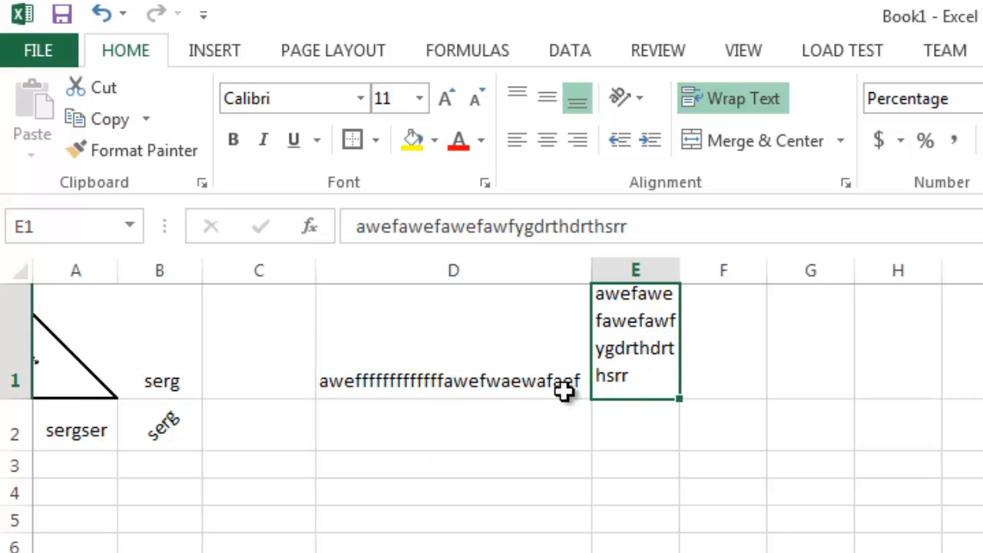
# Step: Merge cells D3 to G3 with the Merge Across option
pyautogui.click(353, 461)
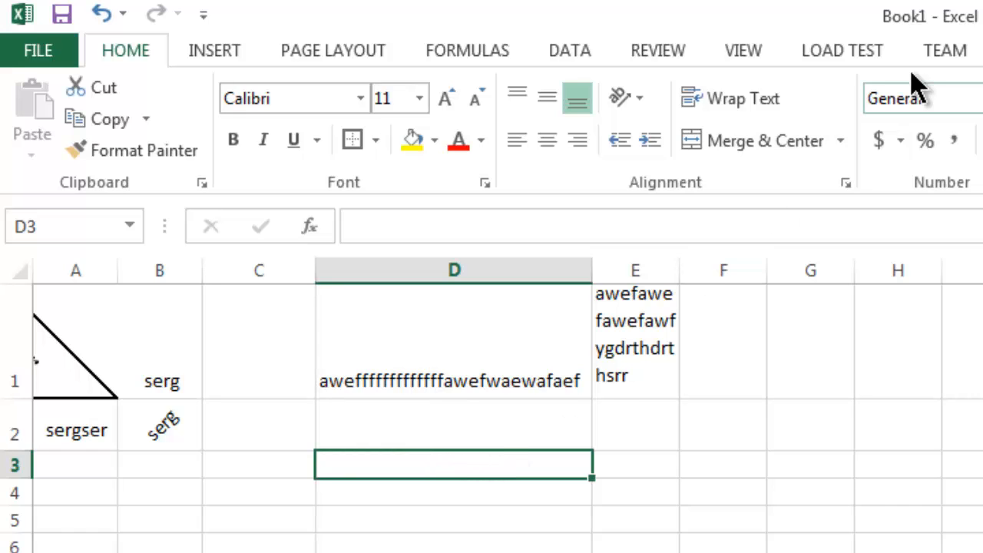
pyautogui.moveTo(553, 471); pyautogui.dragTo(822, 464)
pyautogui.click(842, 141)
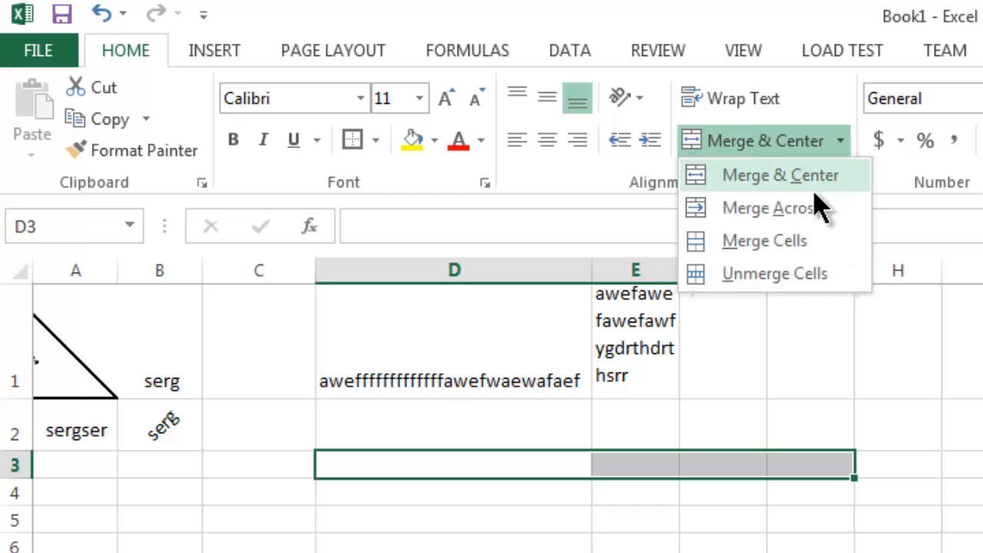
pyautogui.click(835, 208)
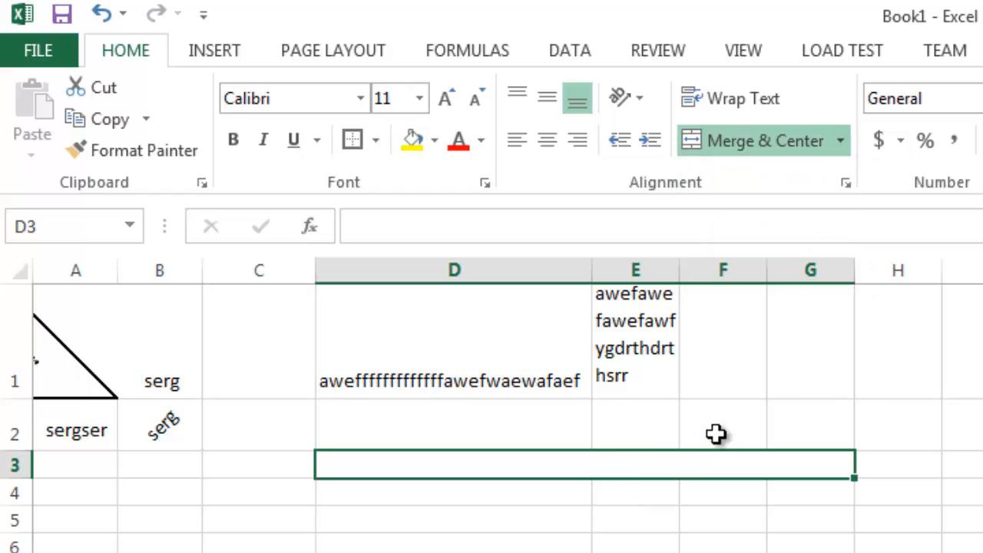
# Step: Enter the text "awefawefaw" in the merged cell in row 3 and clear it again
pyautogui.click(538, 463)
pyautogui.write('awefawefaw')
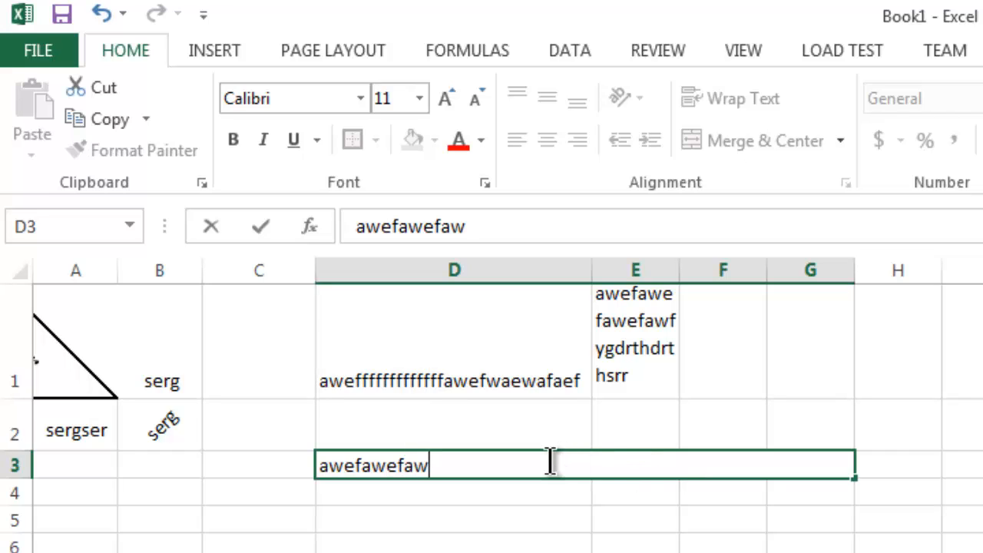
pyautogui.doubleClick(315, 465)
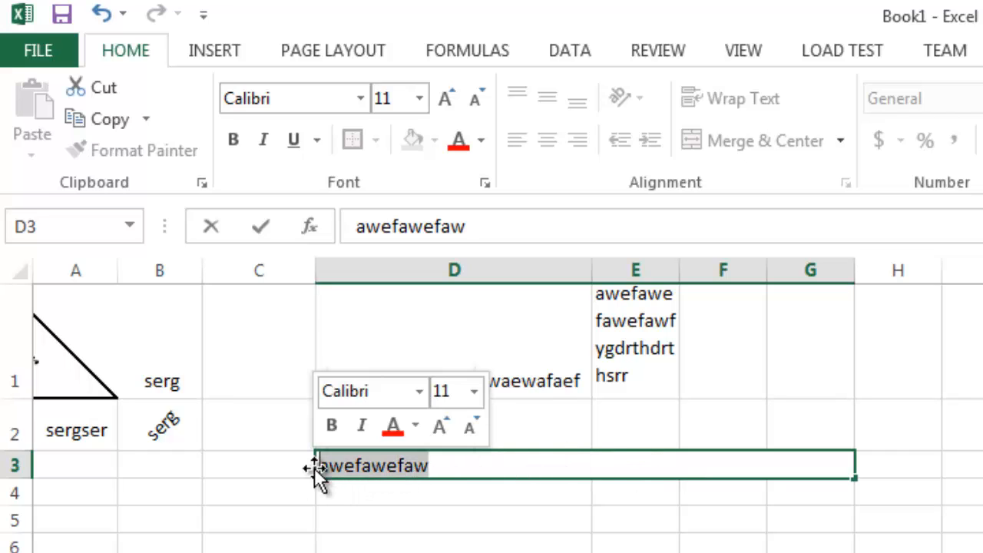
pyautogui.press('BackSpace')
pyautogui.hotkey('shift', 'Return')
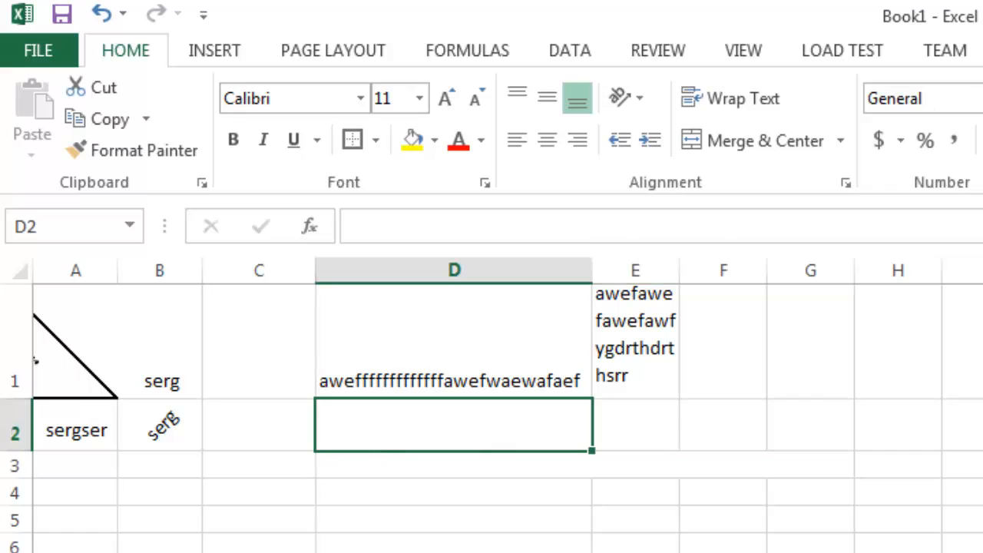
# Step: Enter the number 1231.2342342 in cell G2
pyautogui.doubleClick(816, 423)
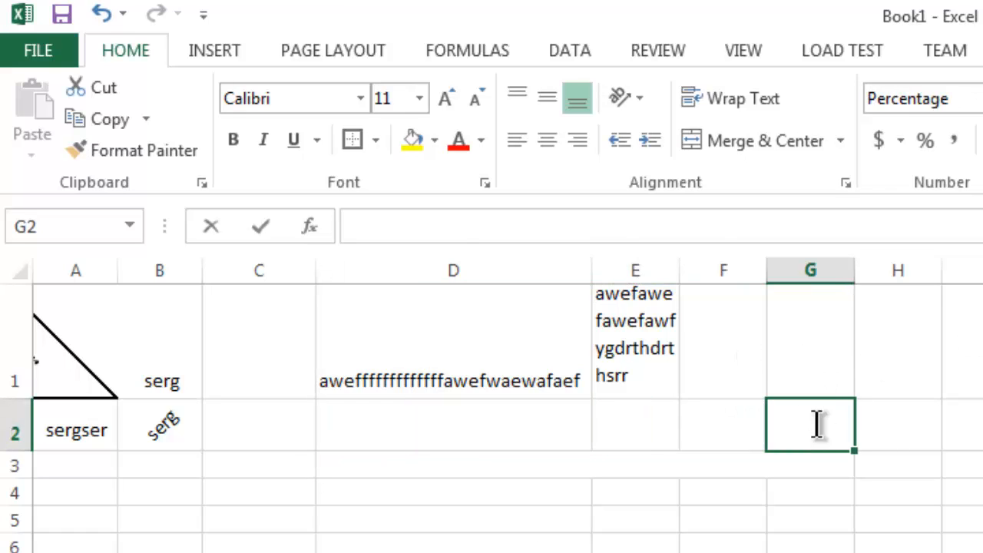
pyautogui.hotkey('shift', 'Return')
pyautogui.click(818, 431)
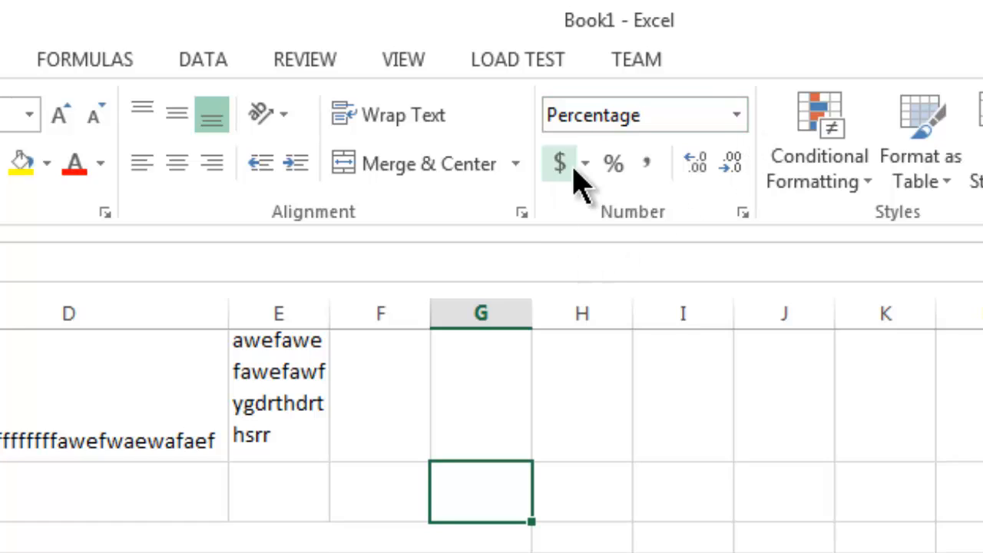
pyautogui.doubleClick(499, 480)
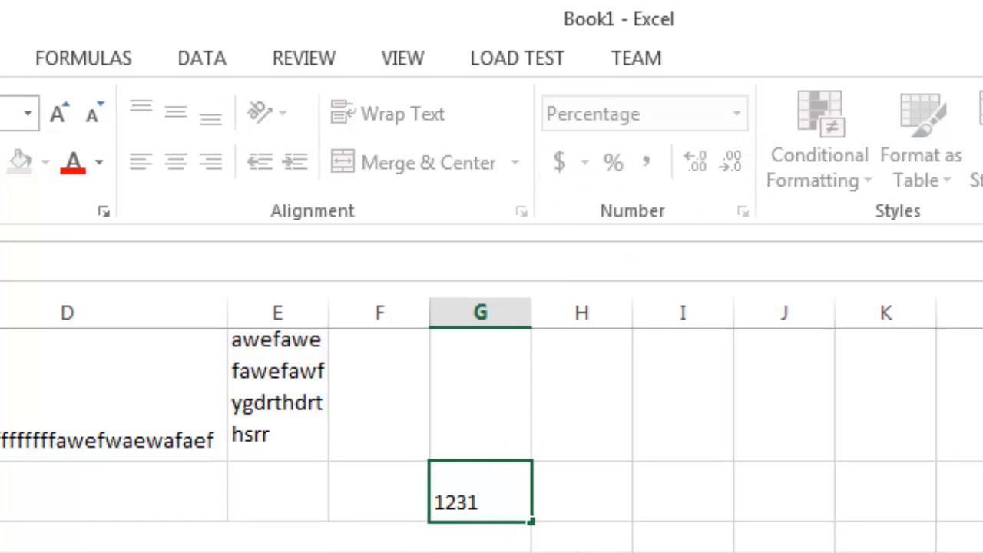
pyautogui.write('1231/242')
pyautogui.press('BackSpace')
pyautogui.press('BackSpace')
pyautogui.press('BackSpace')
pyautogui.press('BackSpace')
pyautogui.write('.2342342')
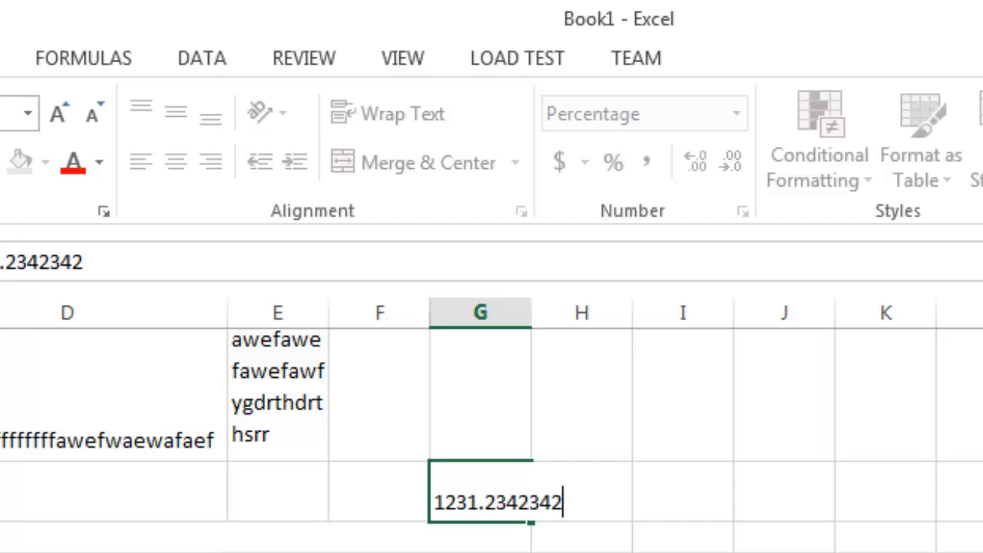
pyautogui.click(682, 549)
# Step: Adjust the width of column G and change the number in cell G2 to 123123.42342
pyautogui.moveTo(531, 315); pyautogui.dragTo(524, 314)
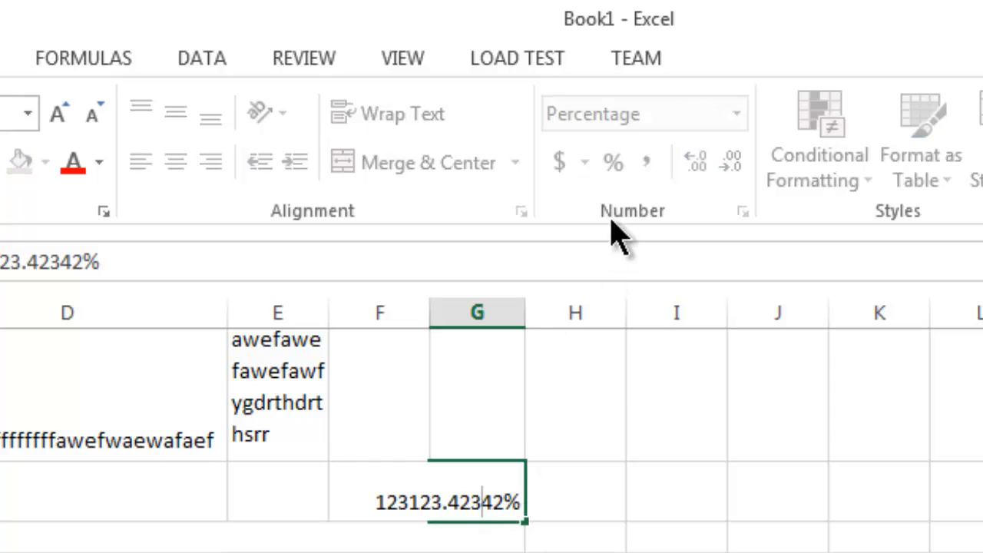
pyautogui.click(526, 530)
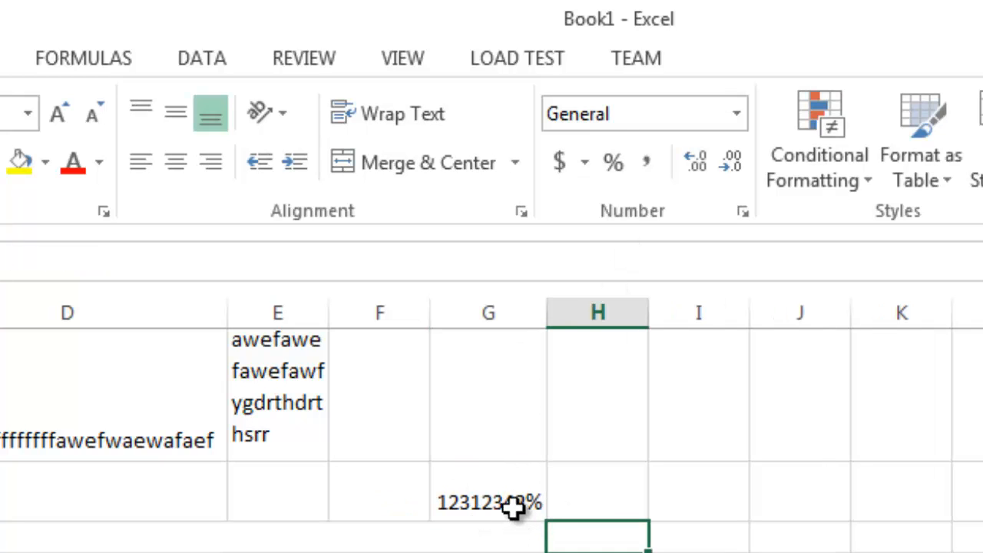
# Step: Format cell G2 with the $ English (United States) accounting format and dismiss the Windows color scheme prompt
pyautogui.click(513, 506)
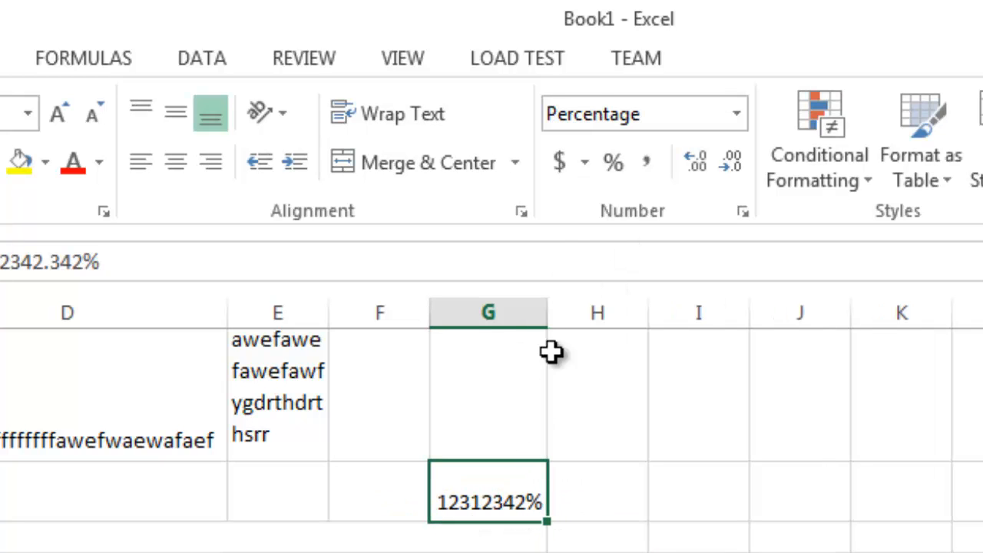
pyautogui.click(585, 164)
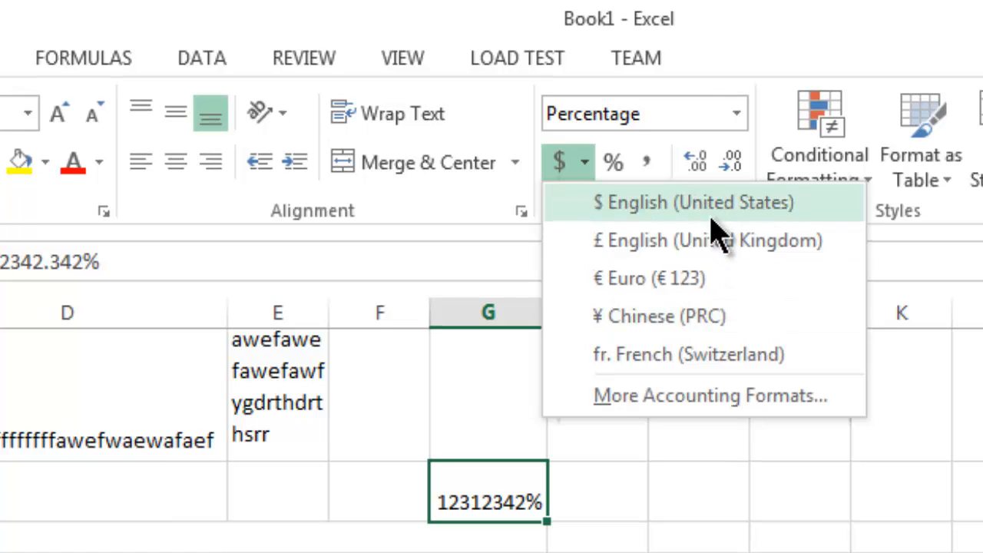
pyautogui.click(754, 203)
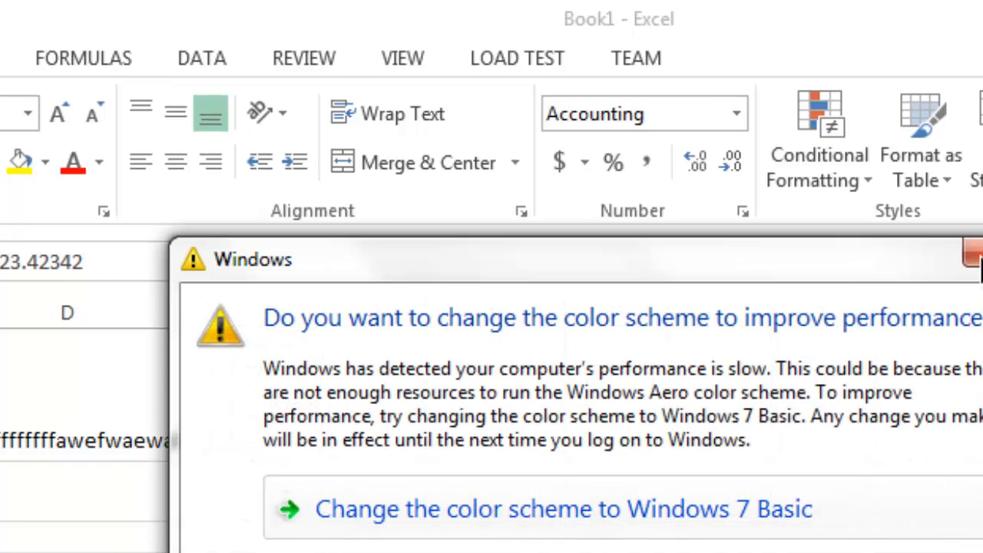
pyautogui.click(969, 256)
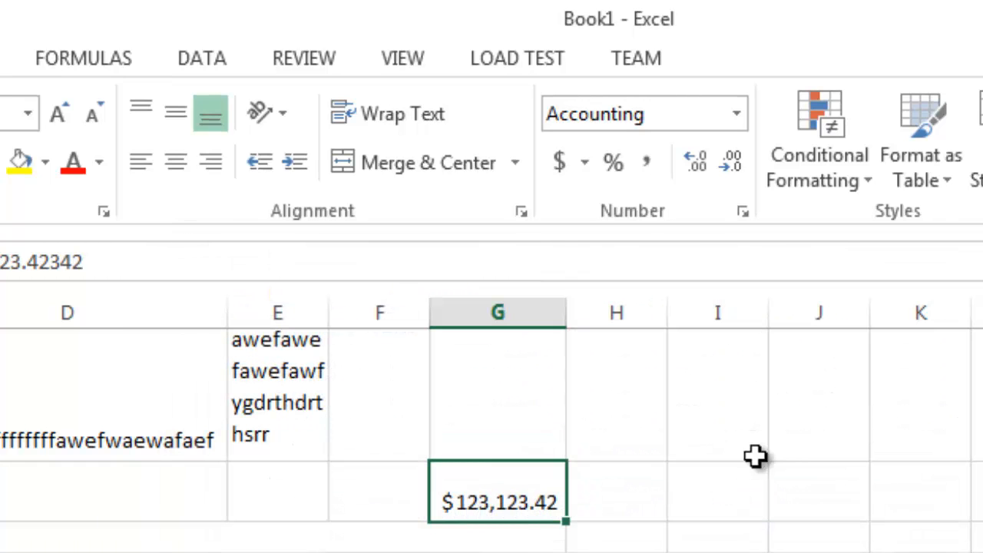
# Step: Append the digits 123123 to the number in cell G2
pyautogui.doubleClick(551, 501)
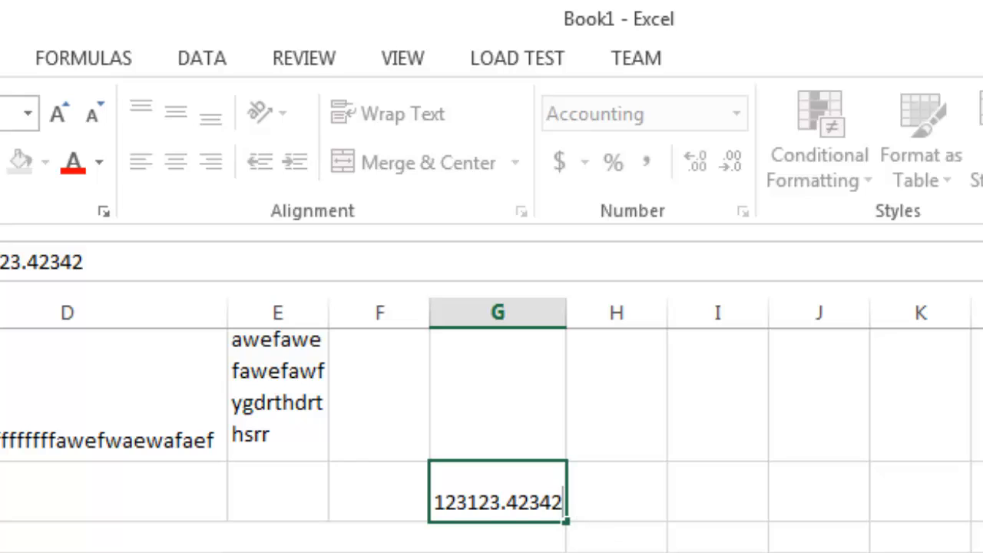
pyautogui.write('awe')
pyautogui.press('BackSpace')
pyautogui.press('BackSpace')
pyautogui.press('BackSpace')
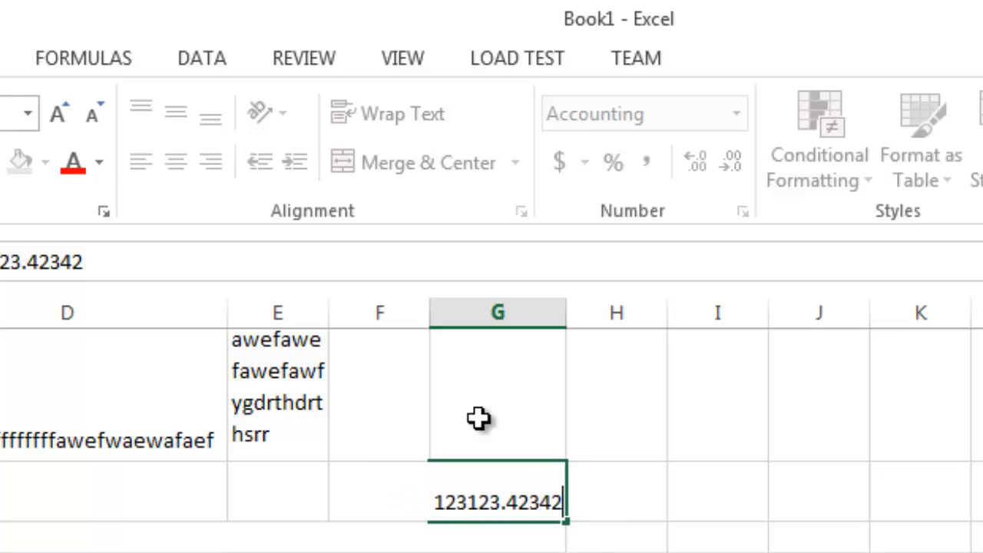
pyautogui.write('123123')
pyautogui.click(778, 515)
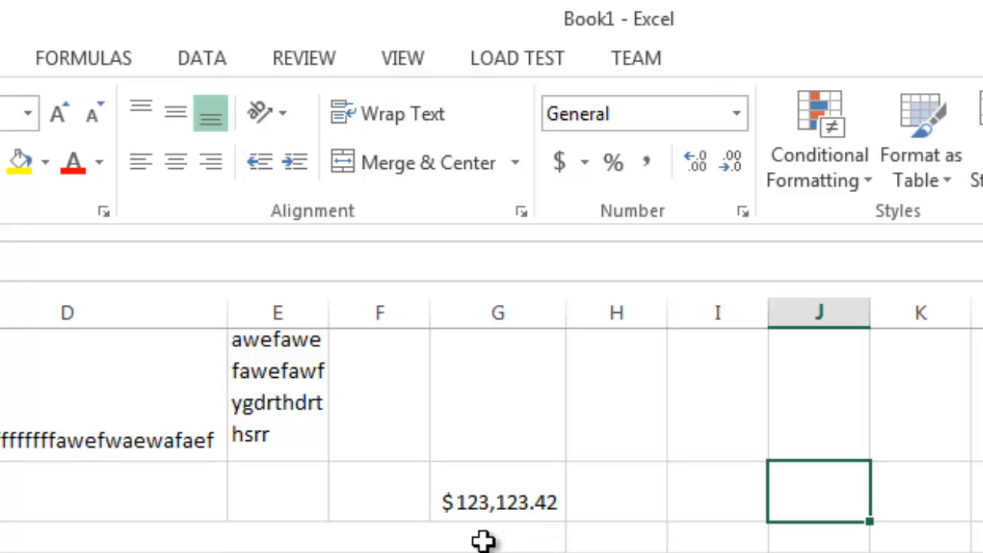
pyautogui.click(507, 397)
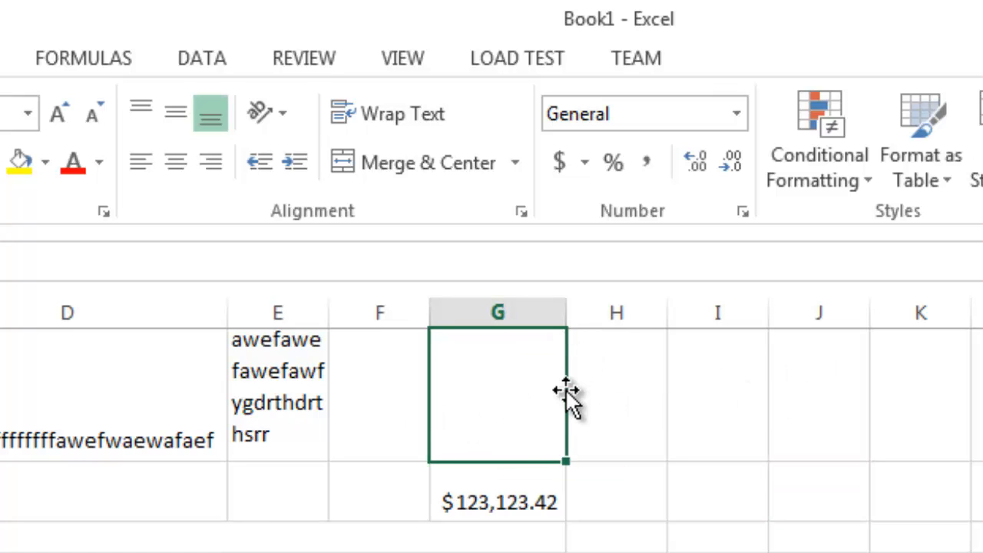
pyautogui.doubleClick(525, 374)
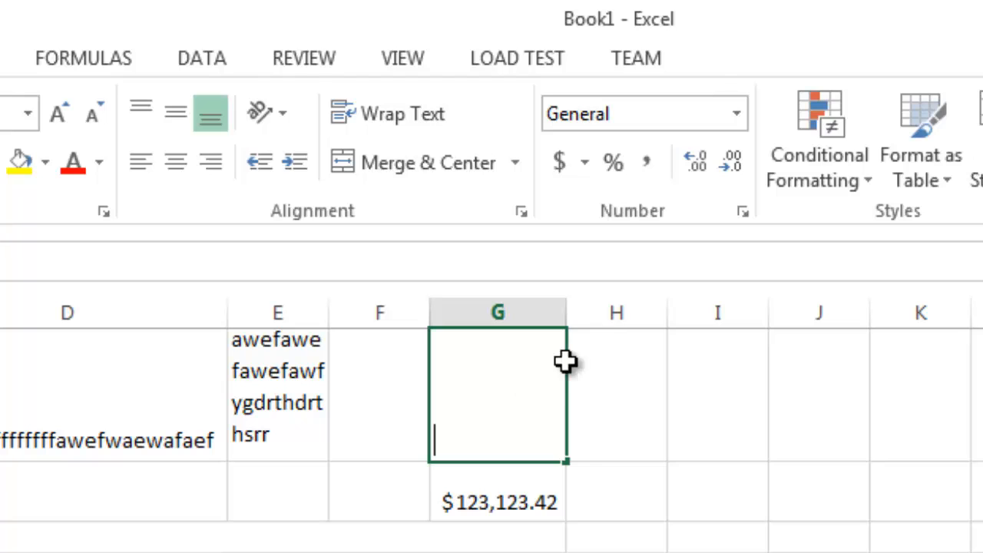
pyautogui.click(717, 392)
pyautogui.click(509, 400)
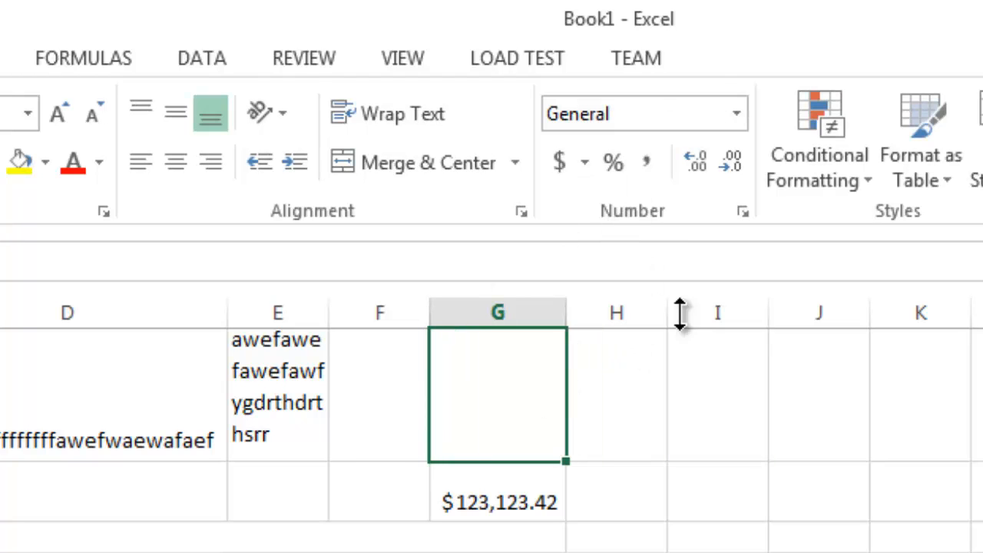
pyautogui.click(583, 162)
pyautogui.click(699, 523)
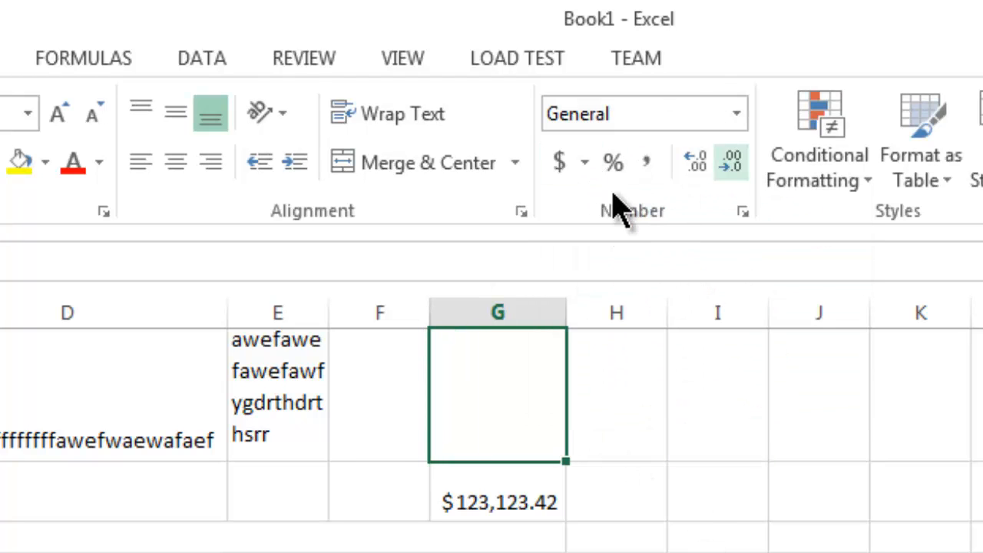
# Step: Enter 0.032 in cell G1 and format it as a percentage
pyautogui.doubleClick(484, 375)
pyautogui.write('0.')
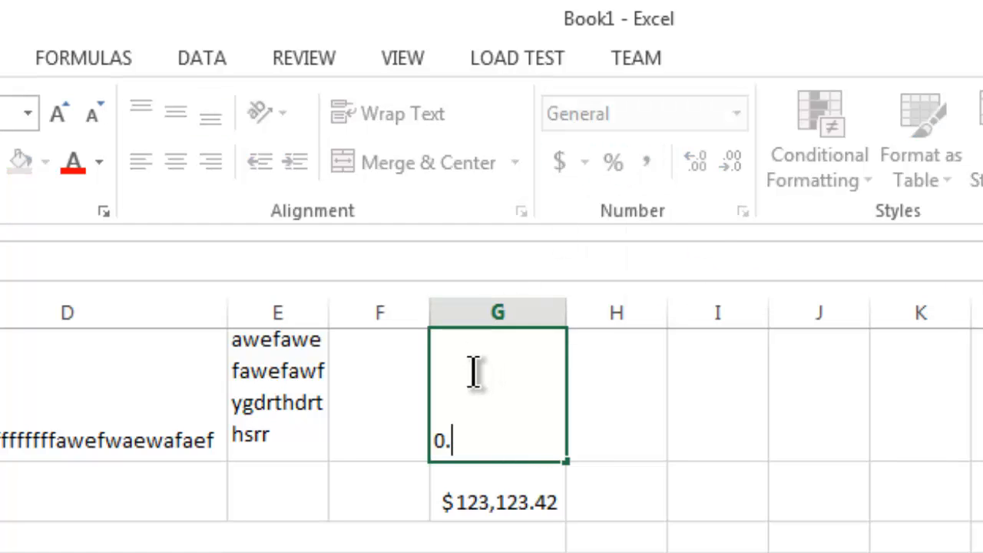
pyautogui.write('032')
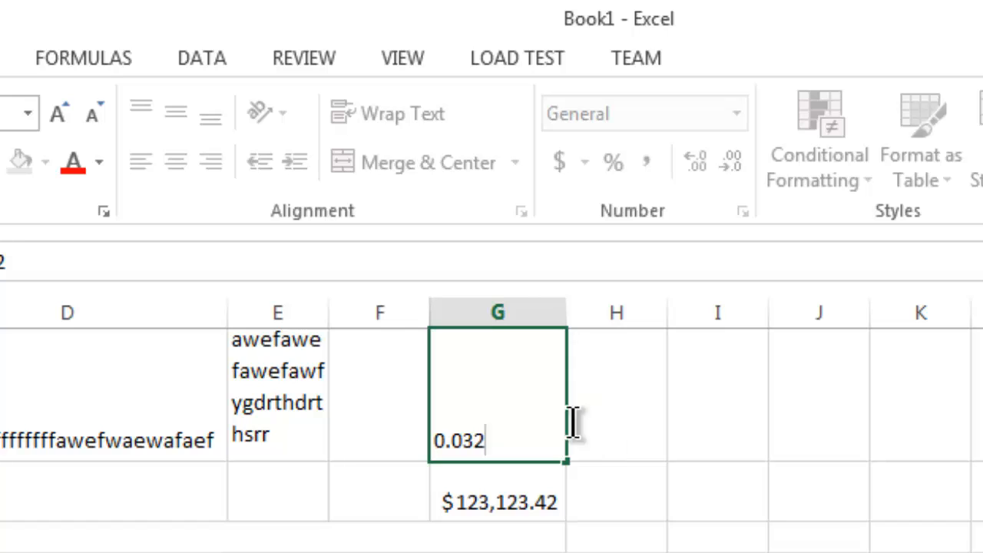
pyautogui.click(592, 384)
pyautogui.press('Left')
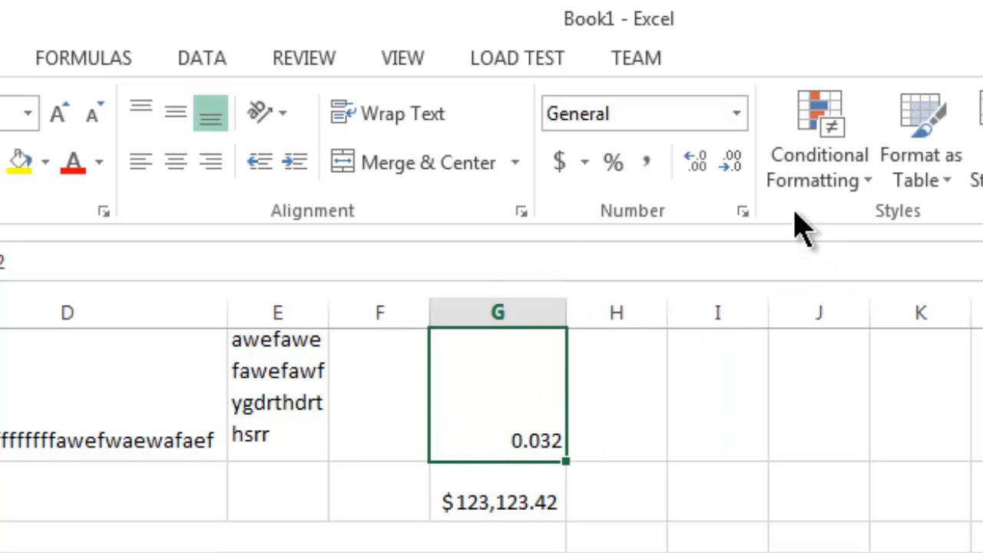
pyautogui.click(613, 163)
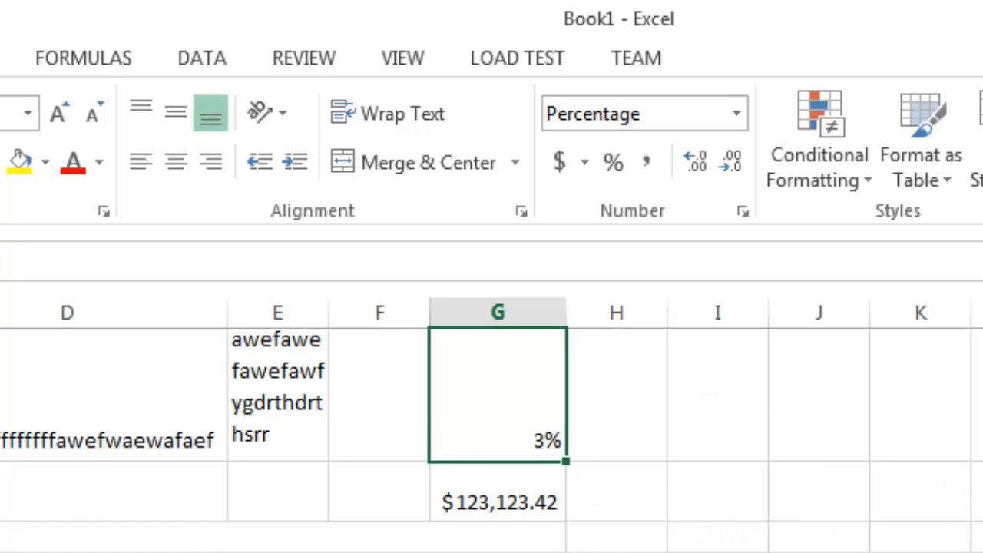
# Step: Enter the number 123.234234232343 in cell I2 and fit the width of column I to it
pyautogui.doubleClick(729, 483)
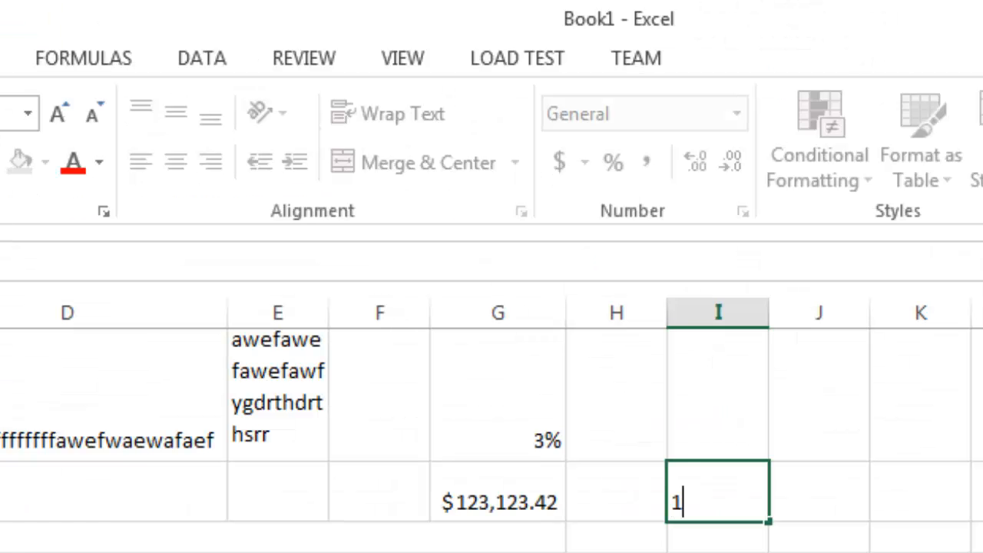
pyautogui.write('4234234')
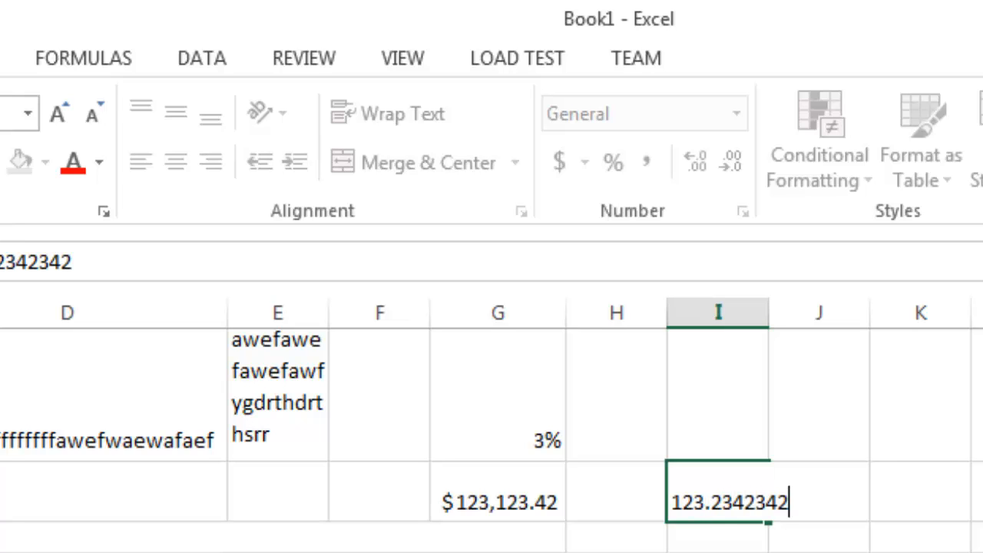
pyautogui.write('2343')
pyautogui.press('Return')
pyautogui.click(687, 469)
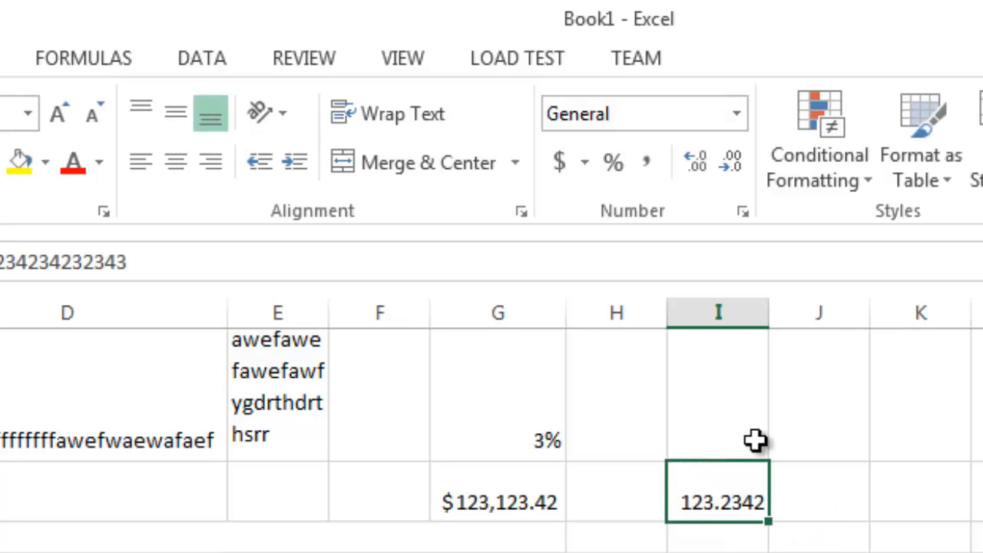
pyautogui.doubleClick(766, 310)
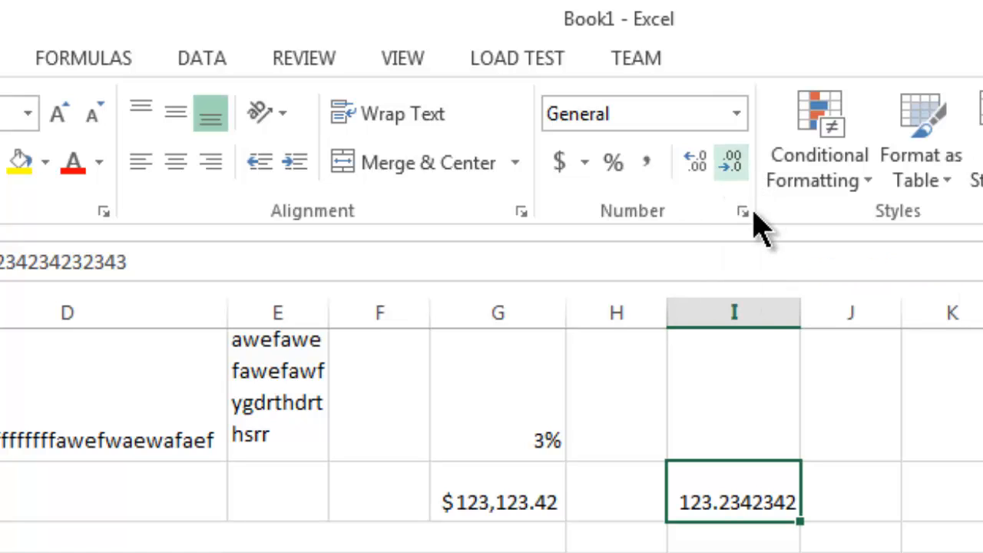
# Step: Decrease the displayed decimals of the number in cell I2 to two places
pyautogui.click(736, 162)
pyautogui.click(735, 162)
pyautogui.click(731, 162)
pyautogui.click(731, 162)
pyautogui.click(731, 162)
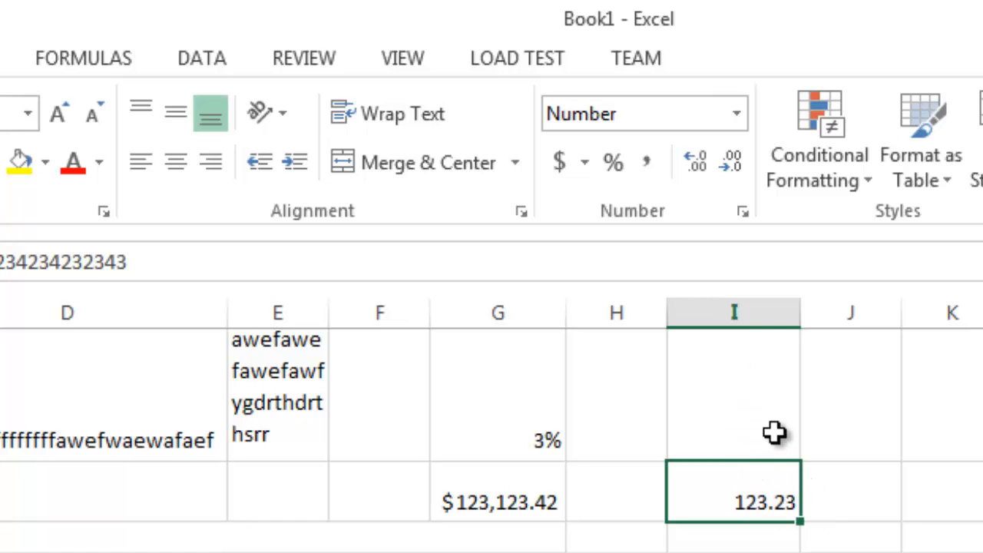
# Step: Increase the displayed decimals of the number in cell I2 to four places
pyautogui.click(707, 171)
pyautogui.click(706, 171)
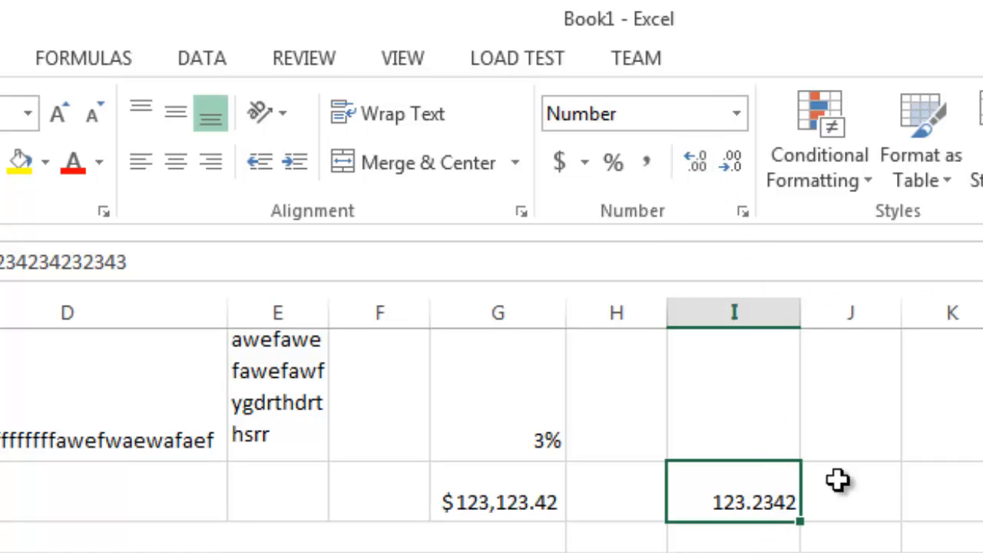
pyautogui.click(879, 499)
# Step: Apply the $ English (United States) accounting format to cell I2 and close the Windows color scheme prompt
pyautogui.click(757, 491)
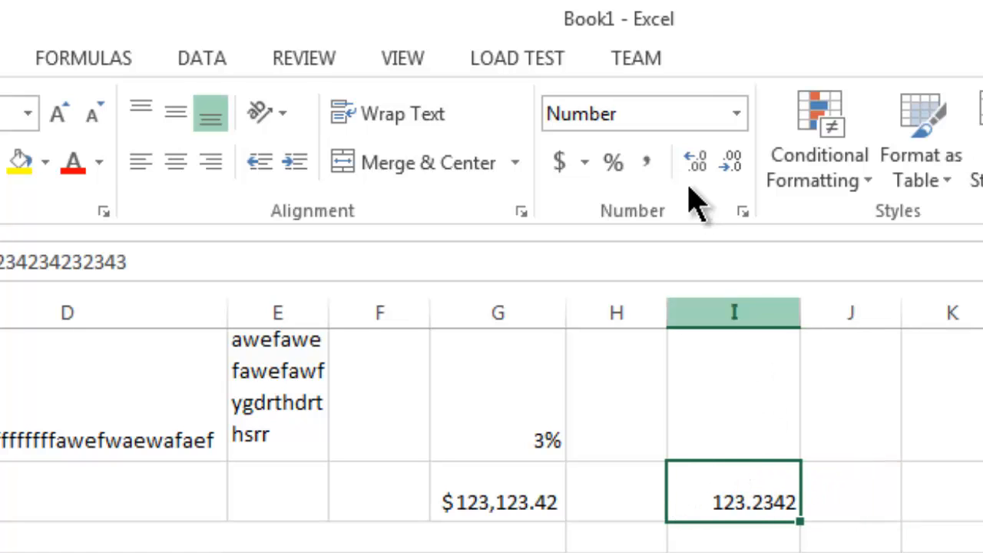
pyautogui.click(584, 163)
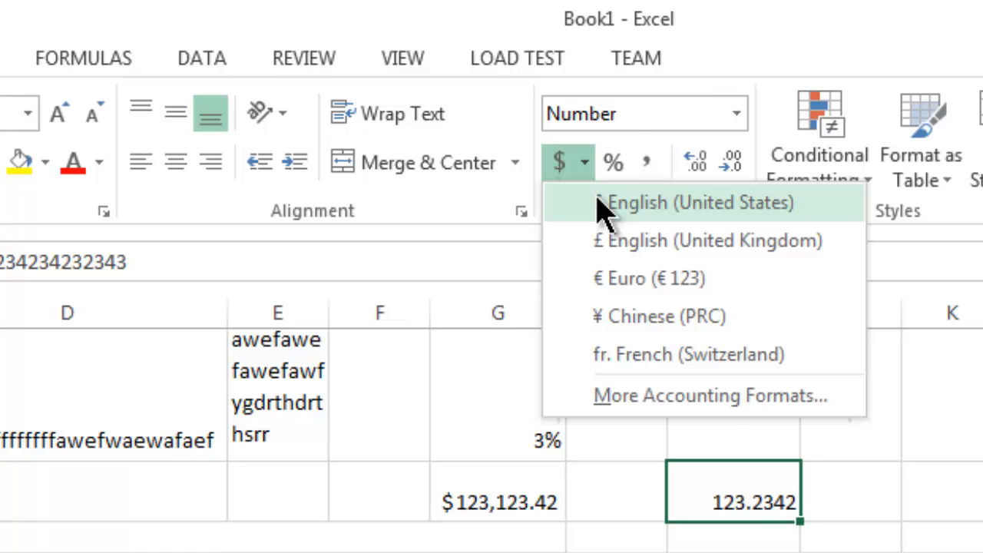
pyautogui.click(603, 204)
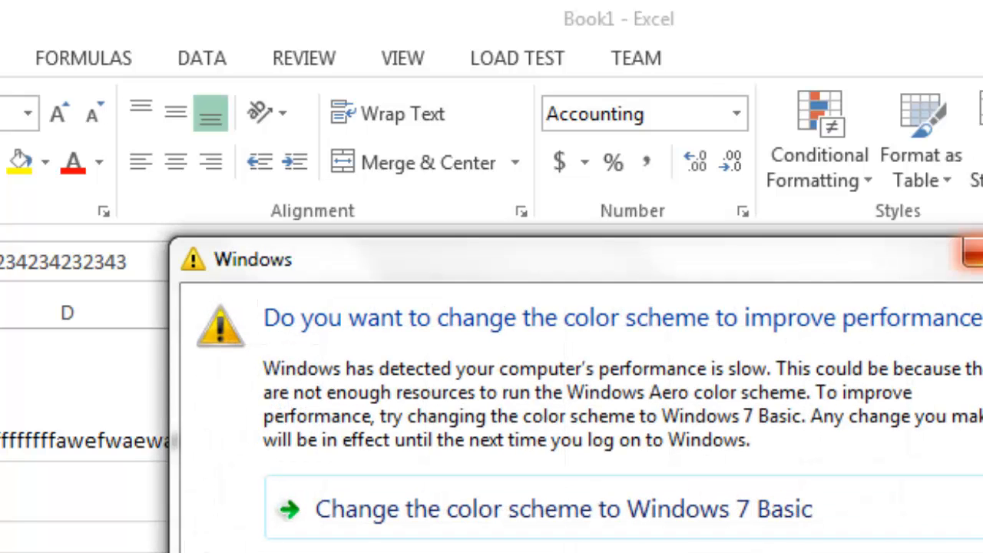
pyautogui.click(978, 254)
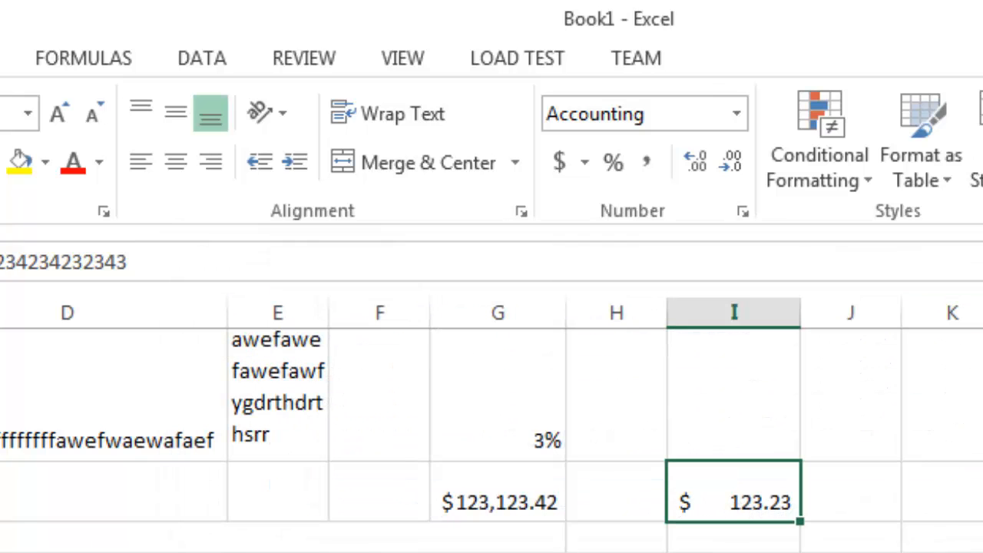